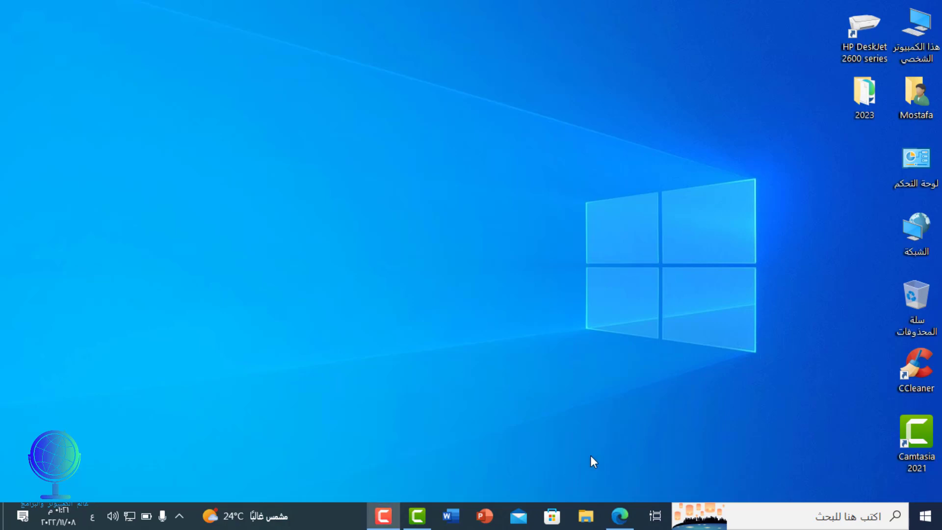
- Open the Edge browser and search Google for "driverbackup"
click(619, 516)
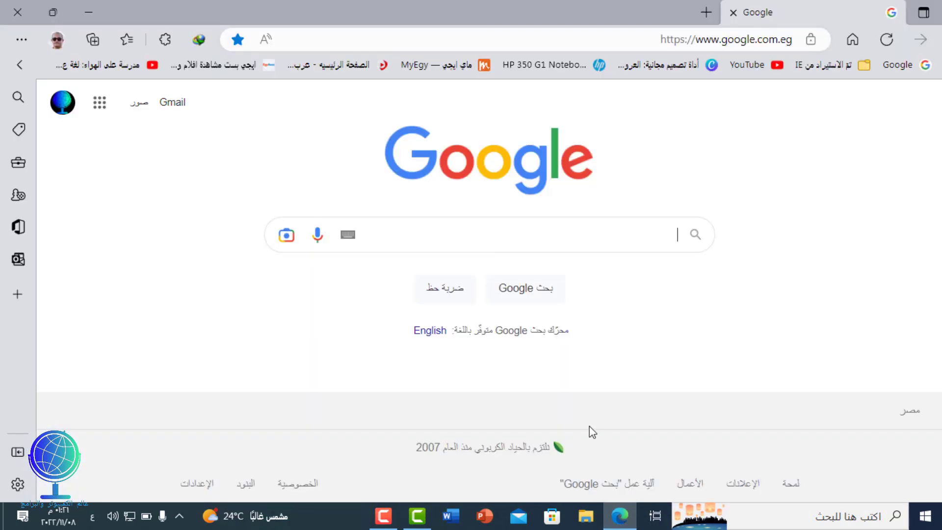
click(607, 227)
right_click(608, 227)
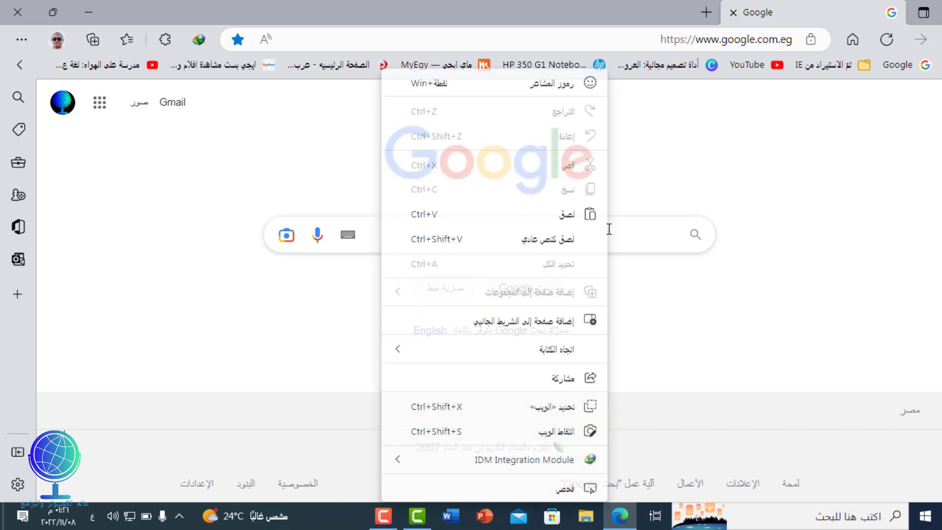
click(585, 215)
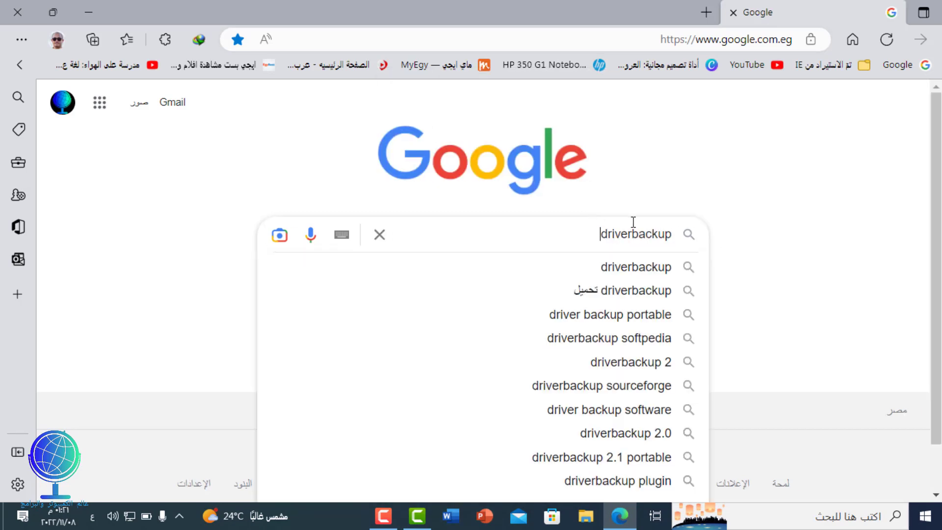
key(Return)
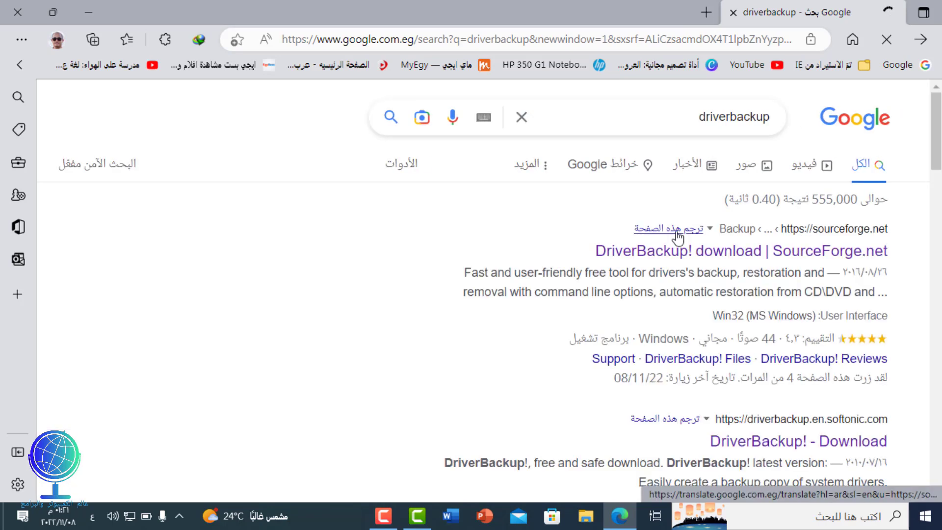
- Download DriverBackup! from its SourceForge project page as DrvBK_21_Rev7_2.zip into the Compressed downloads folder, closing the browser and the download dialog
click(787, 253)
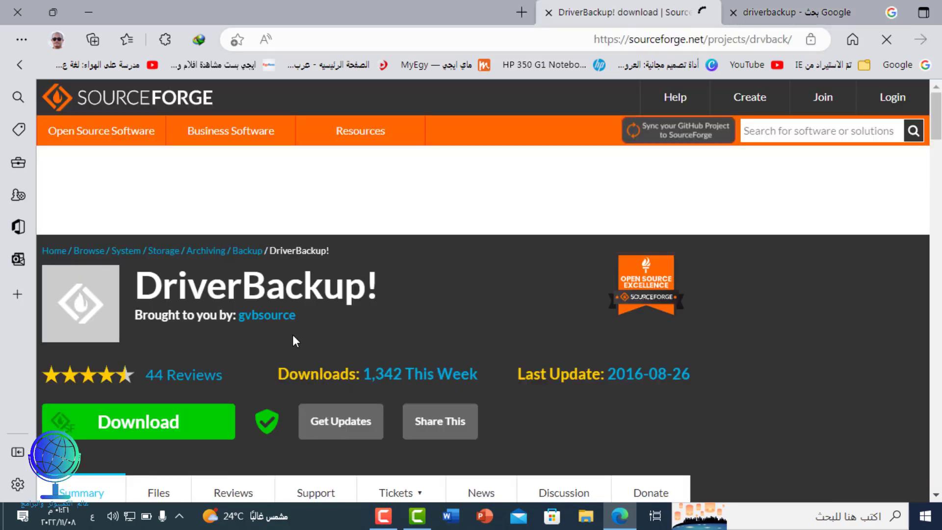
scroll(291, 335, down, 3)
click(168, 308)
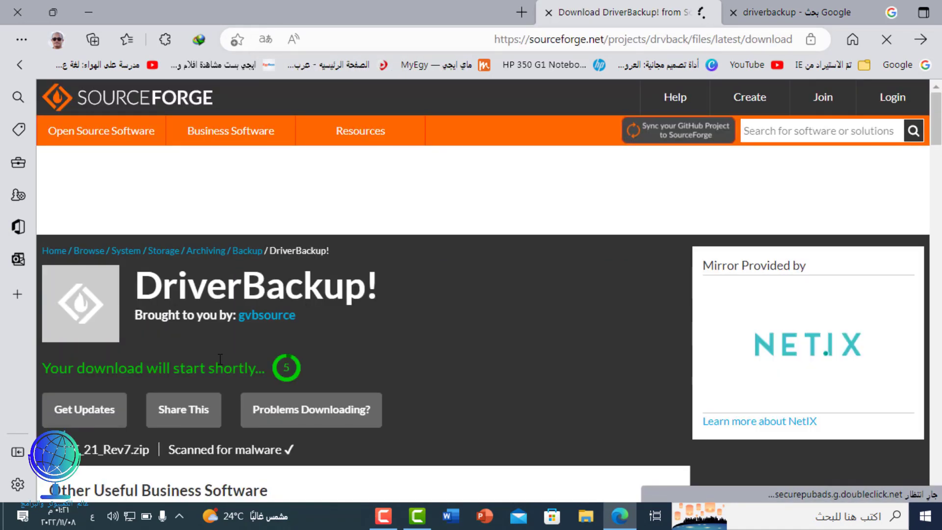
scroll(245, 333, down, 1)
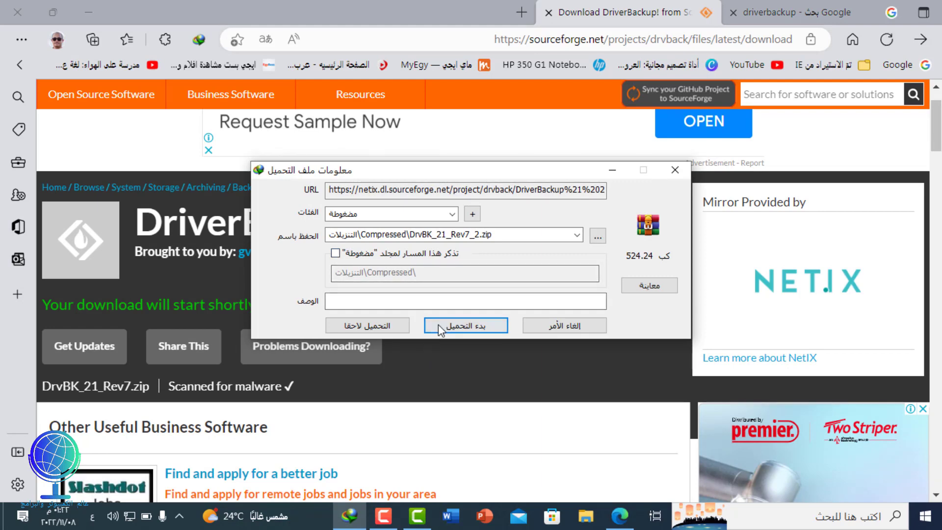
click(438, 325)
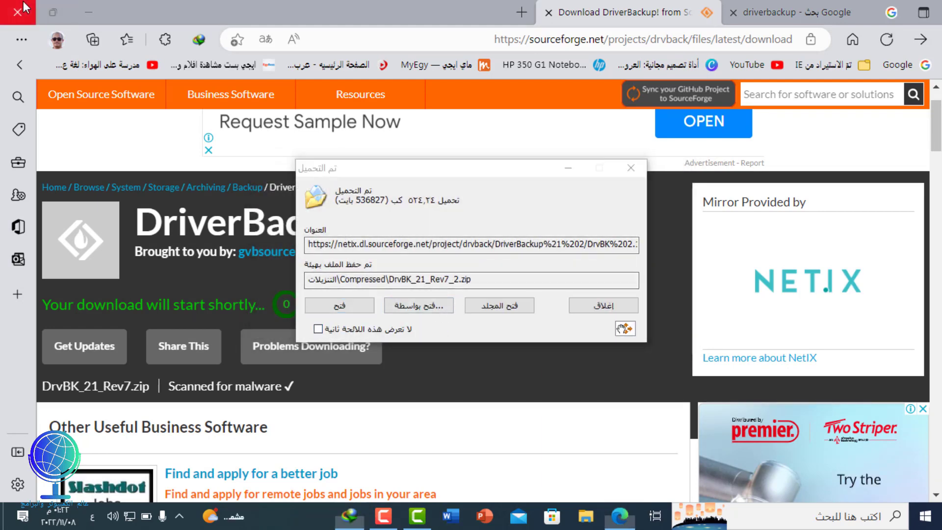
click(23, 1)
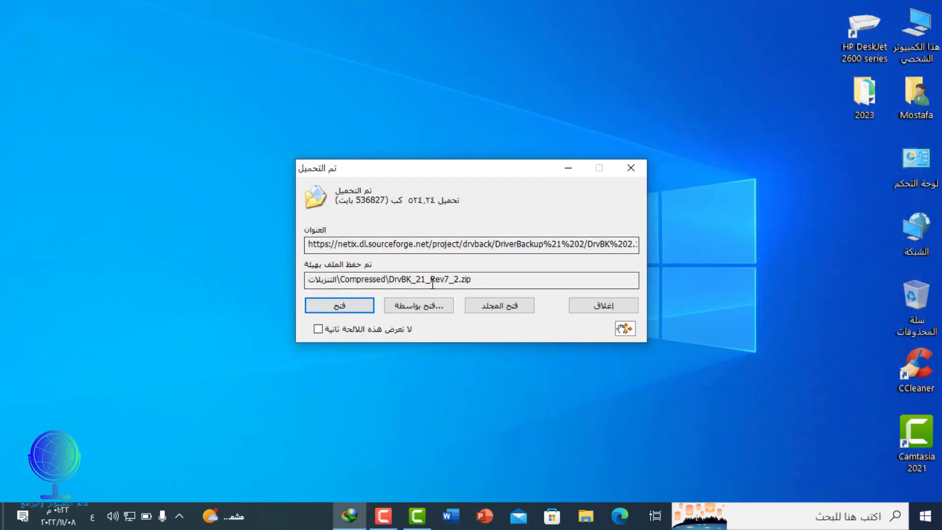
click(603, 306)
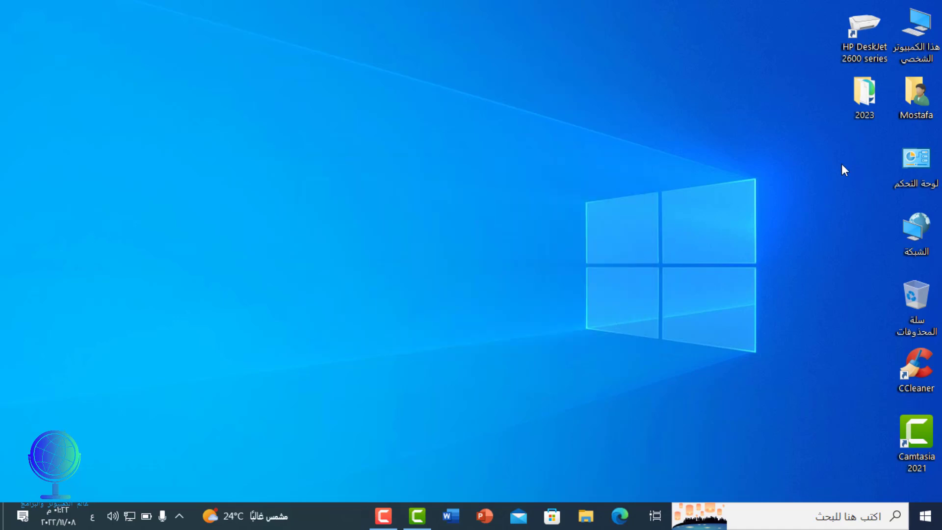
- Move the DrvBK_21_Rev7 ZIP archive from the Compressed folder in Downloads to the desktop
double_click(919, 94)
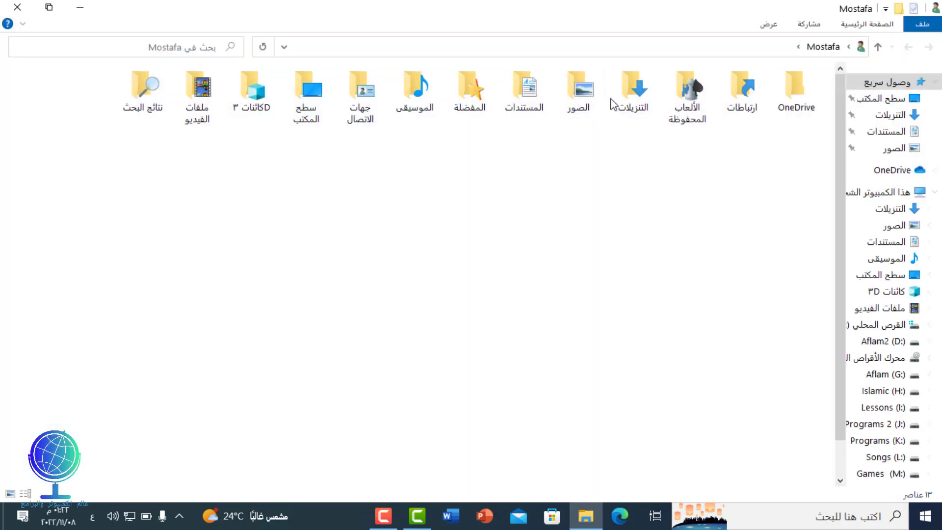
double_click(631, 90)
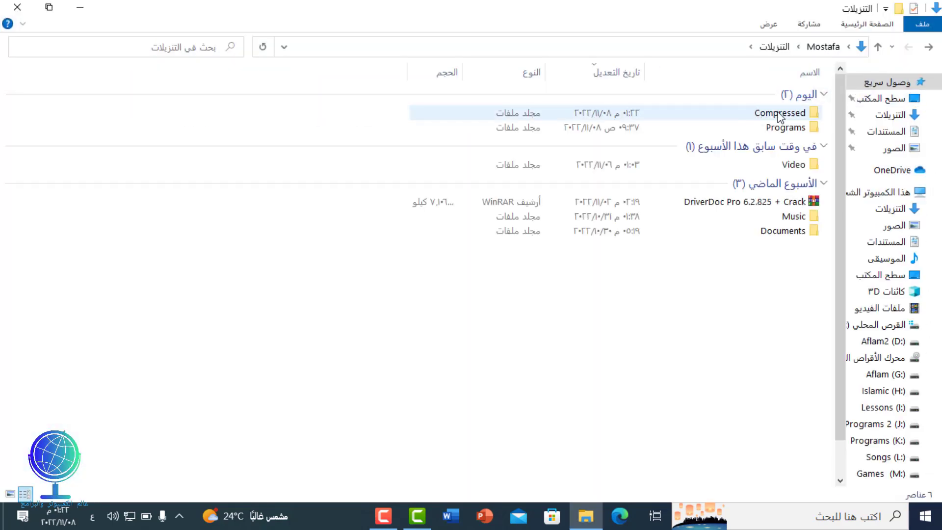
double_click(780, 113)
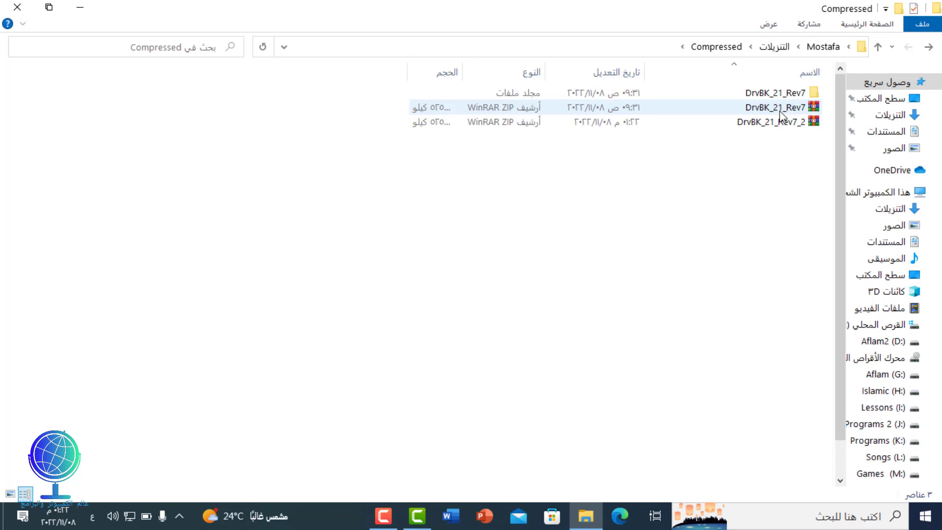
right_click(779, 114)
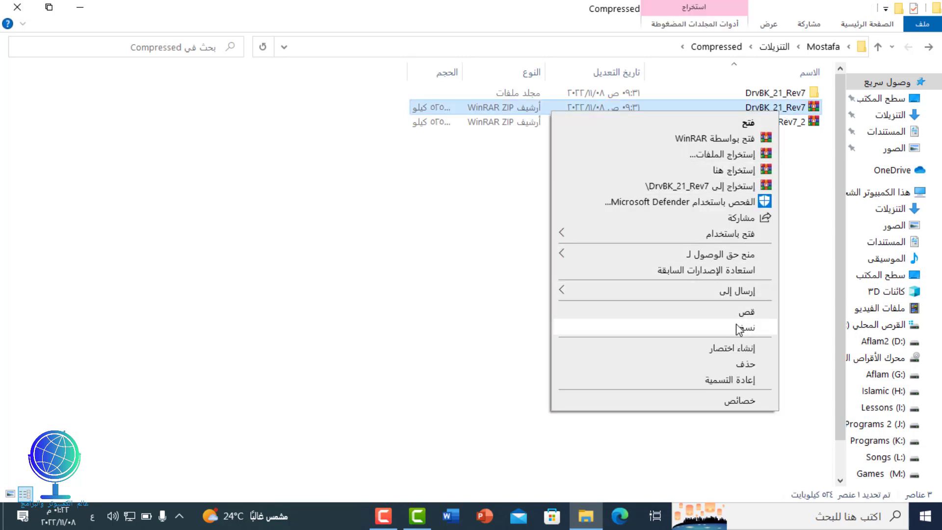
click(743, 313)
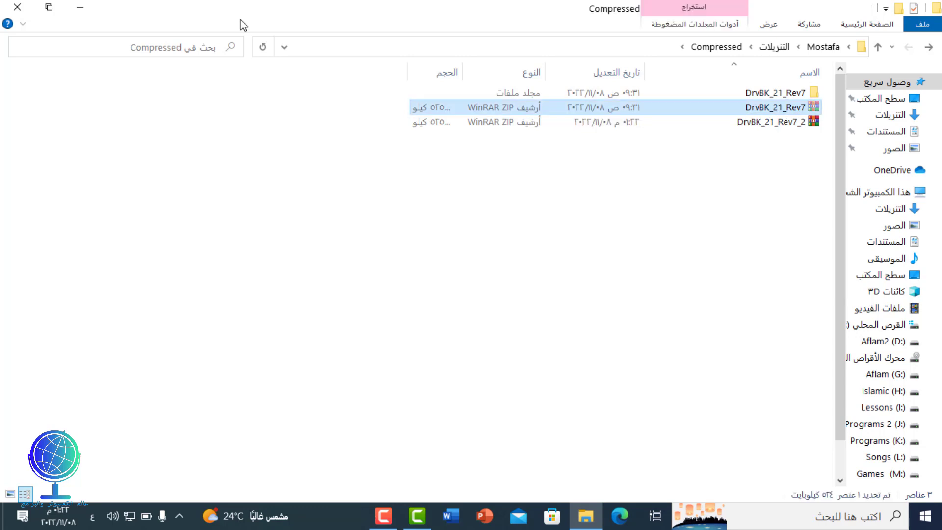
click(5, 7)
right_click(258, 152)
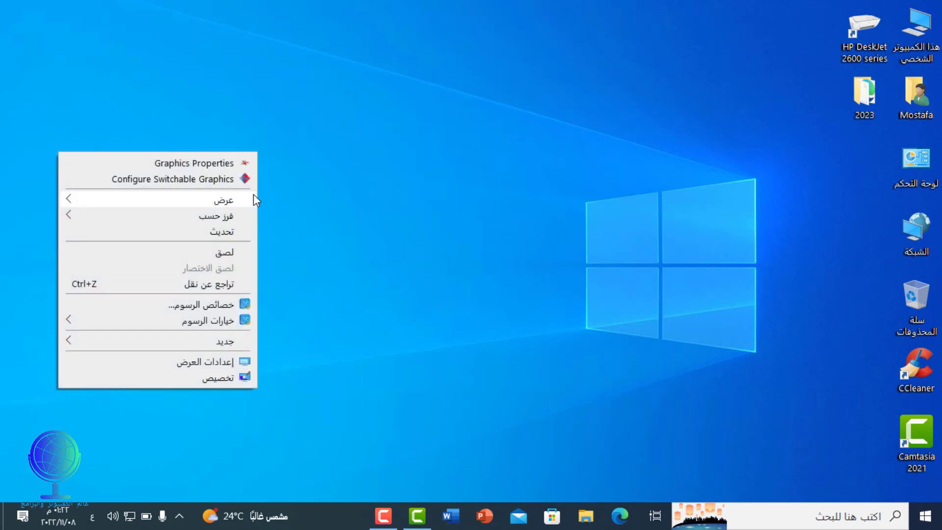
click(216, 253)
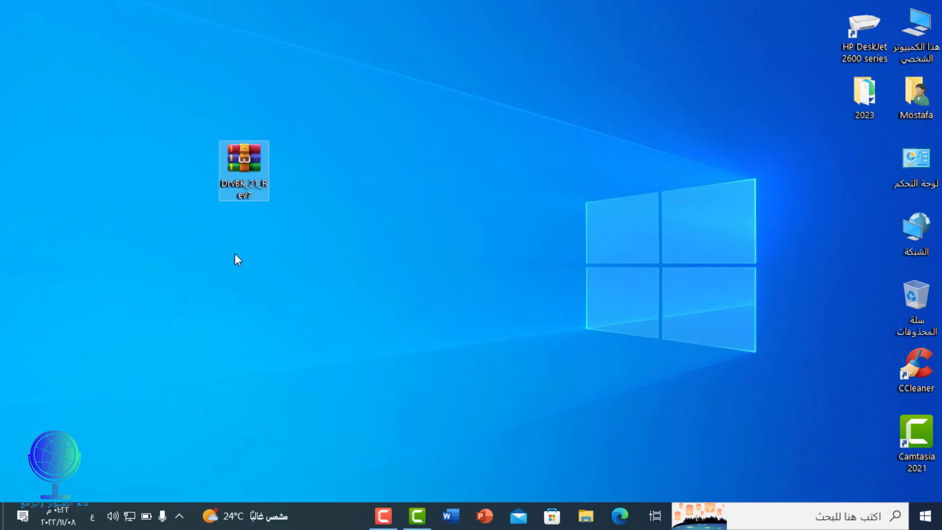
- Extract the DrvBK_21_Rev7 archive directly onto the desktop and open the extracted DrvBK_21 folder
right_click(235, 166)
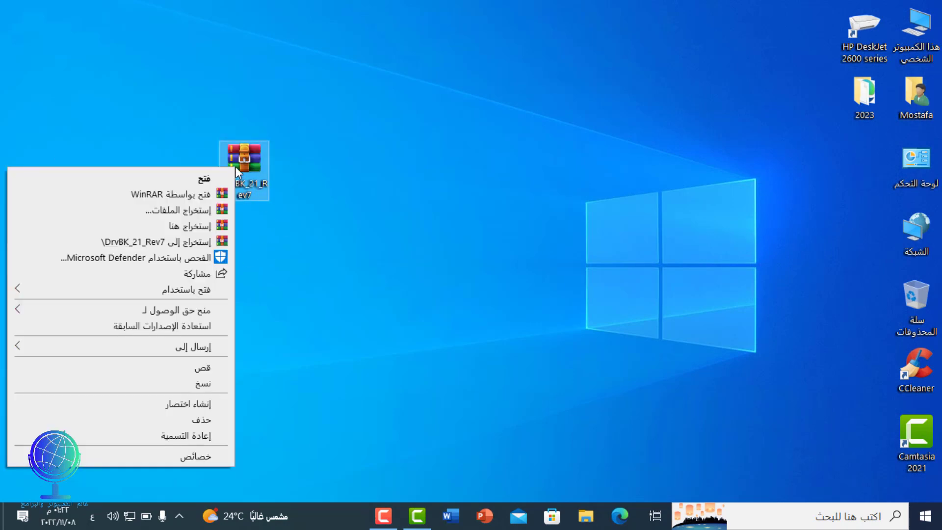
click(209, 227)
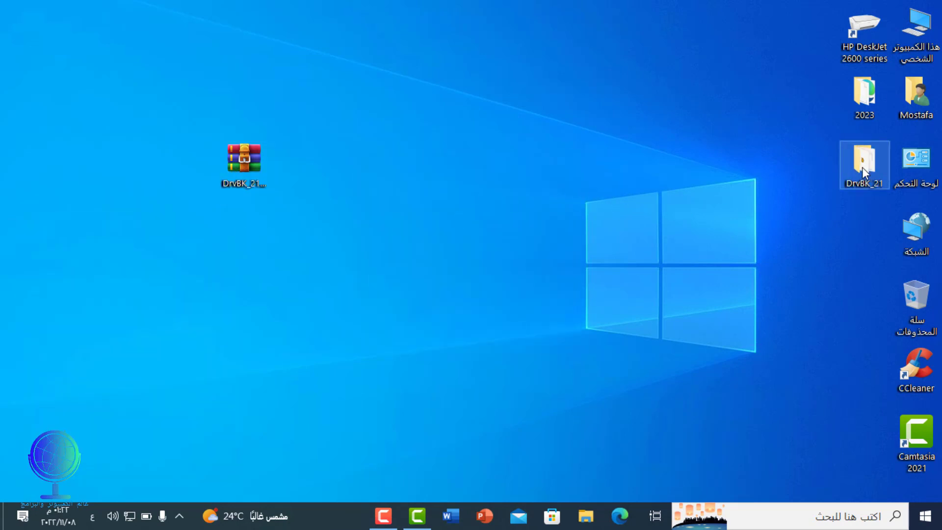
double_click(861, 167)
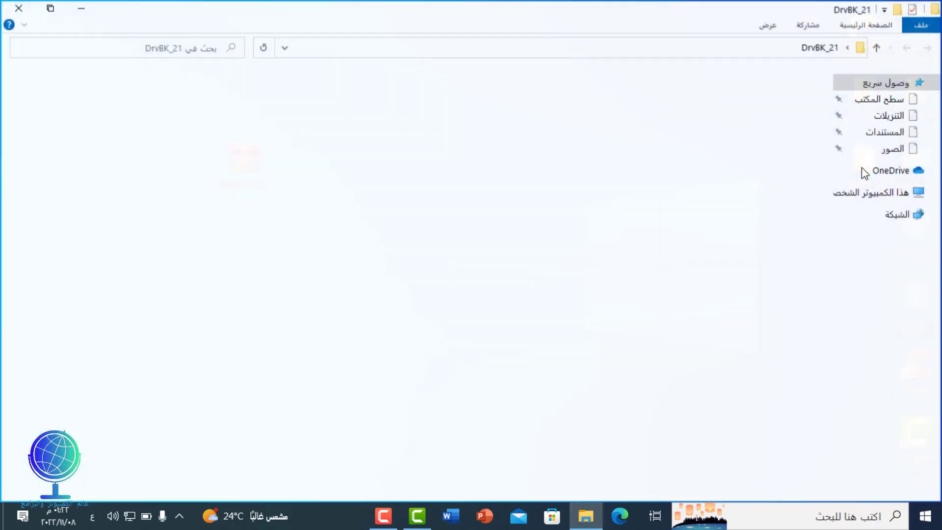
- Try the small icons layout in the DrvBK_21 folder and return it to the tiles layout
click(769, 24)
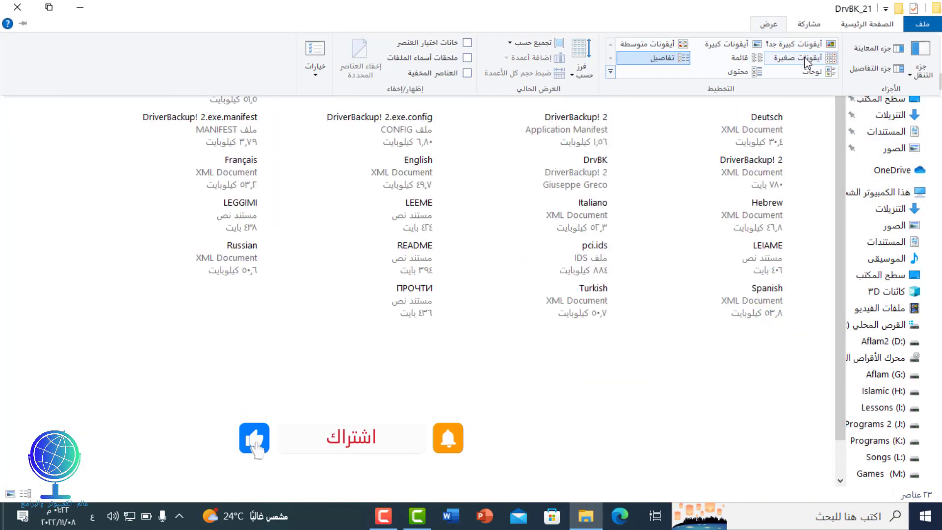
click(805, 59)
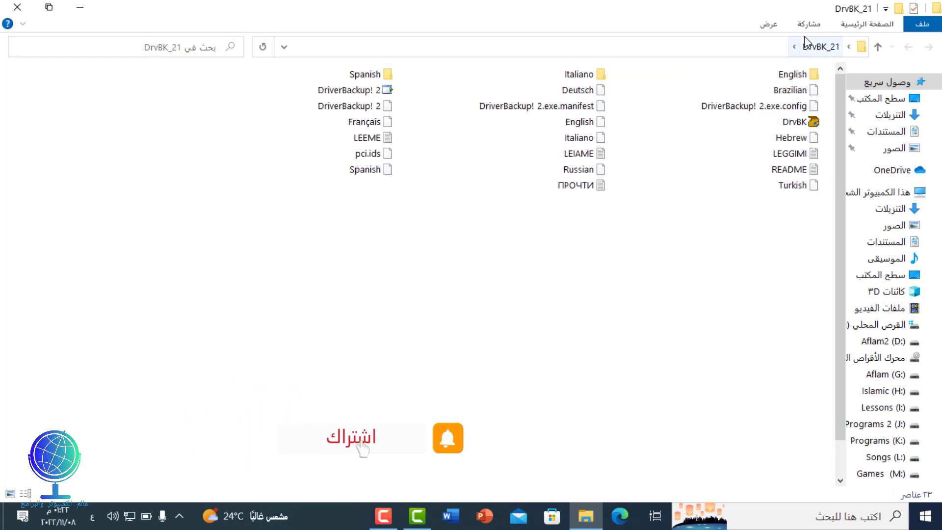
click(768, 25)
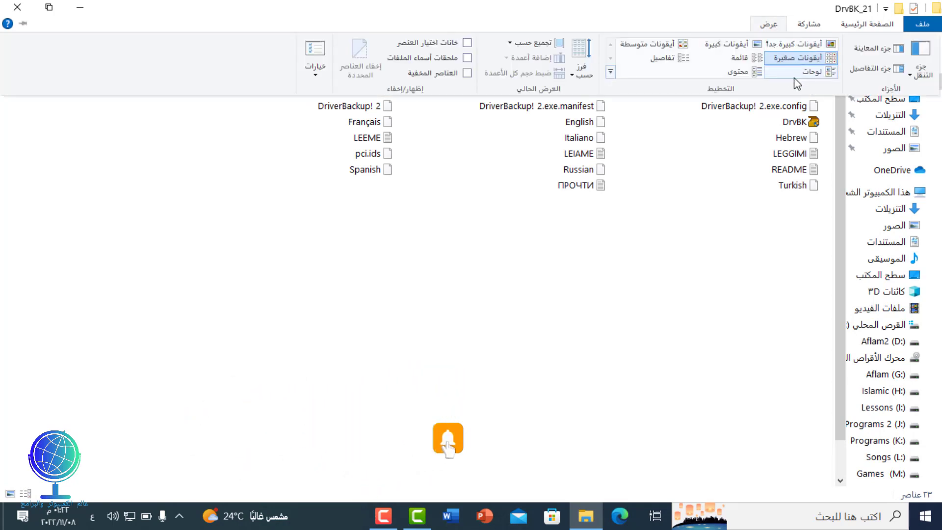
click(813, 72)
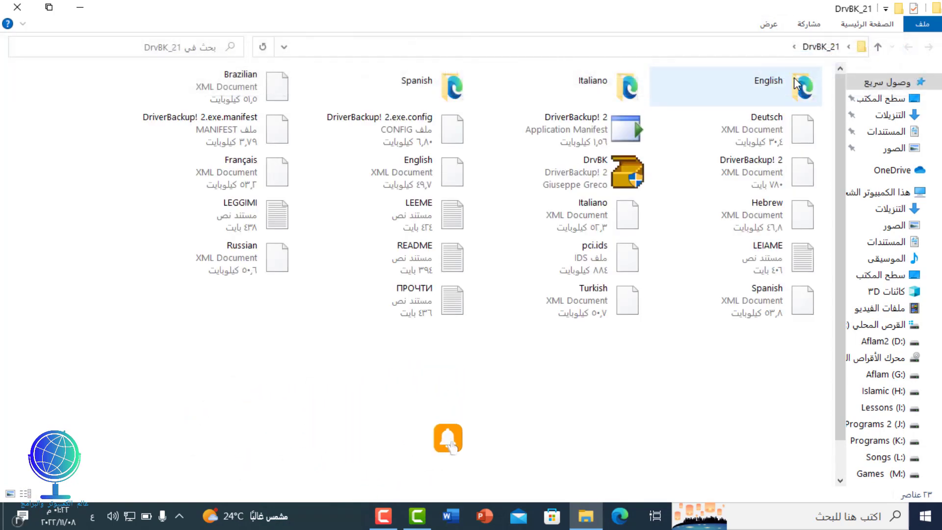
- Launch DrvBK from the folder and download and install the .NET Framework 3.5 Windows feature it requires
click(608, 172)
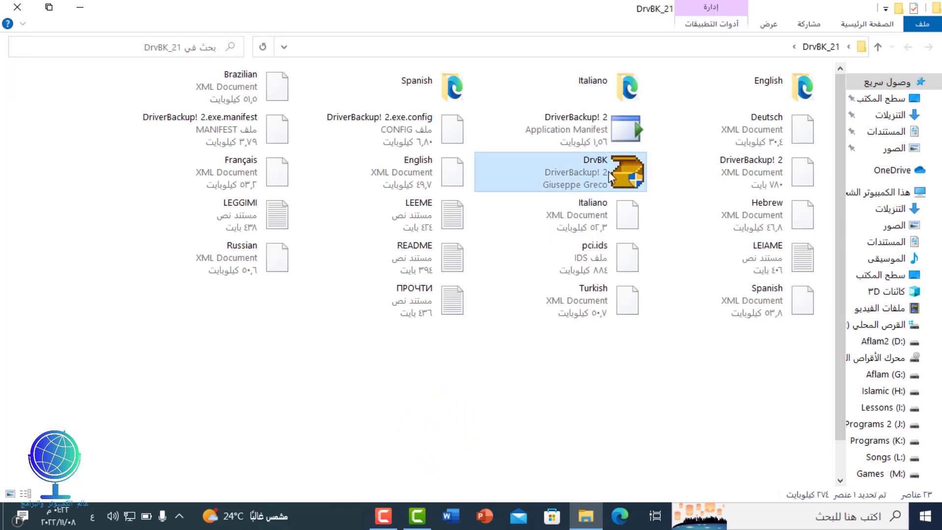
double_click(608, 172)
click(16, 7)
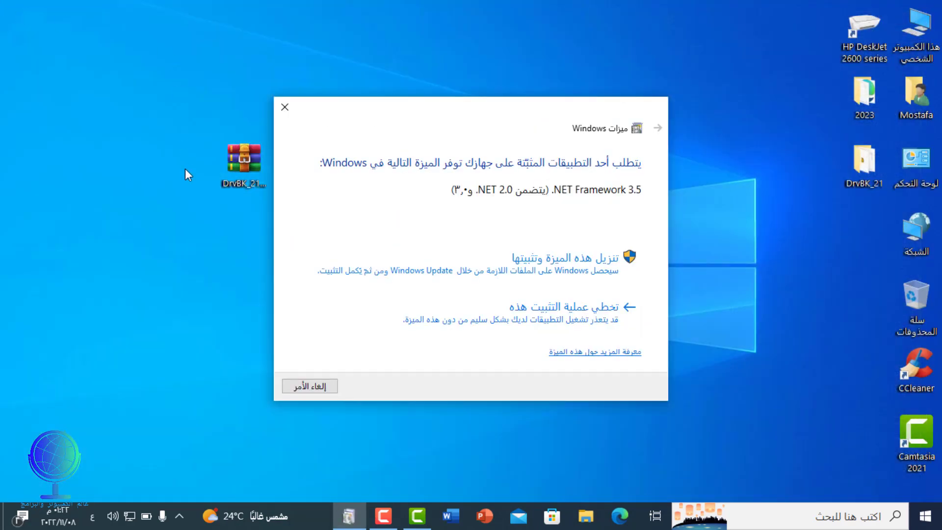
click(558, 264)
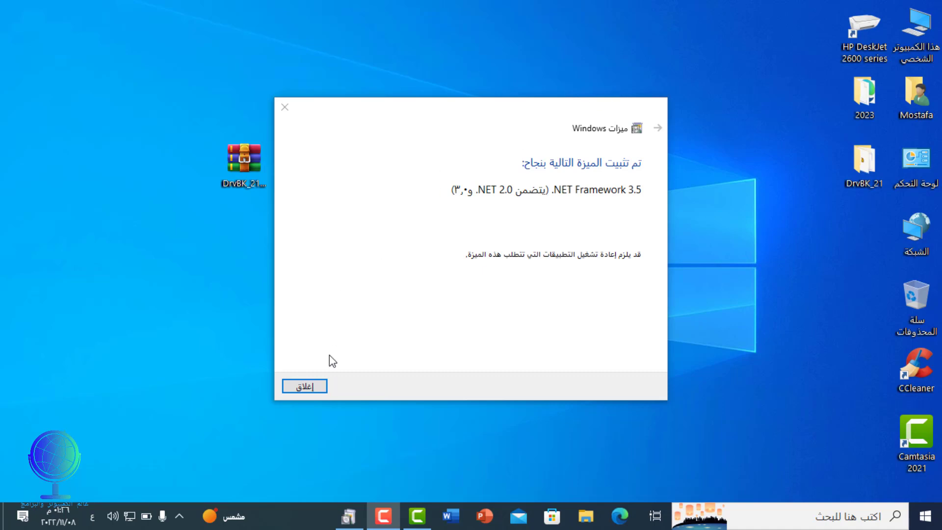
click(325, 384)
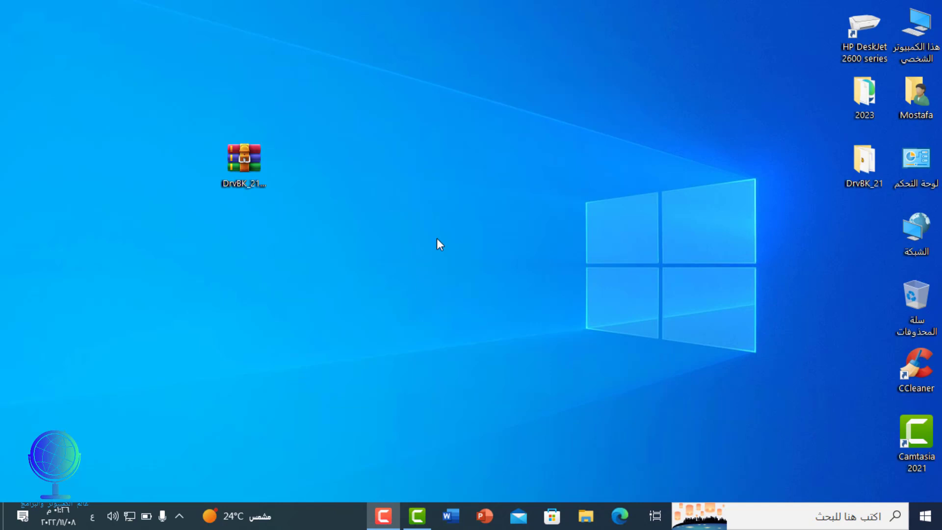
- Refresh the desktop, run DrvBK from the DrvBK_21 folder as administrator, and list all devices in backup mode
right_click(490, 58)
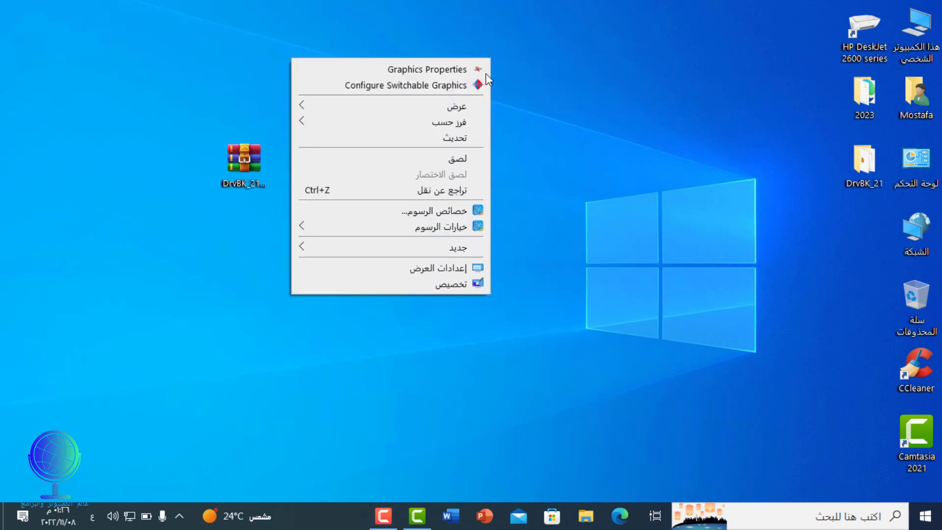
click(465, 138)
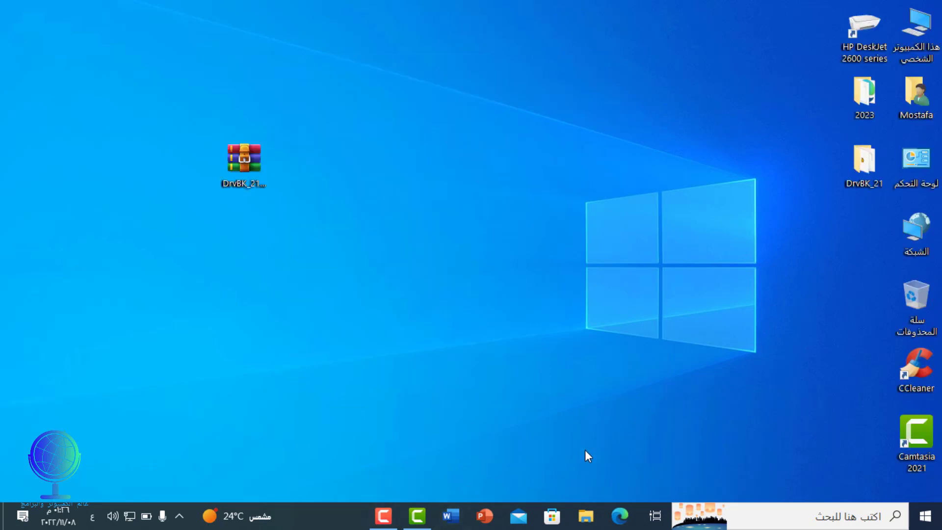
double_click(884, 166)
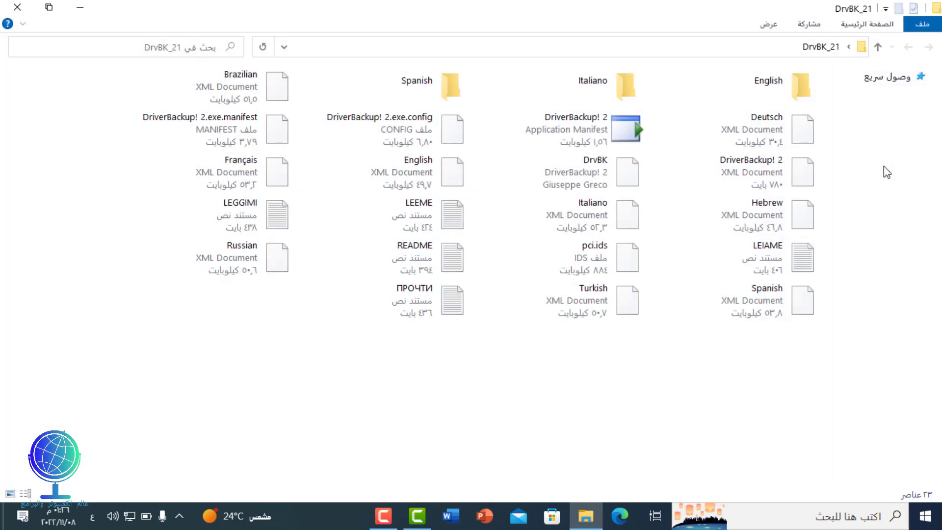
right_click(596, 171)
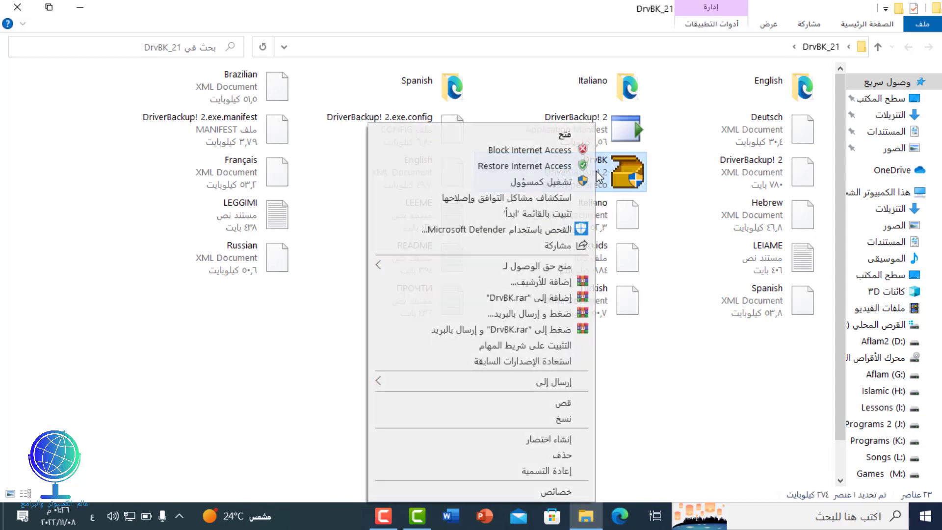
click(563, 183)
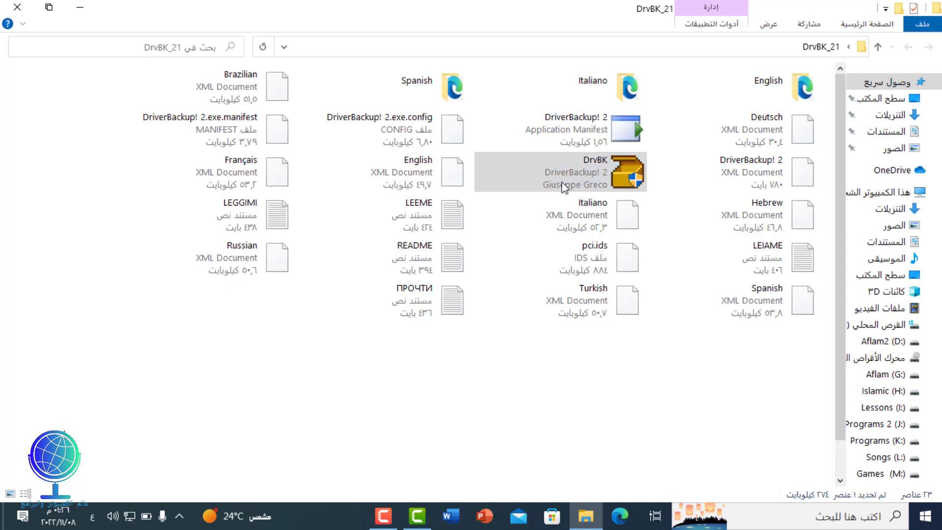
click(28, 12)
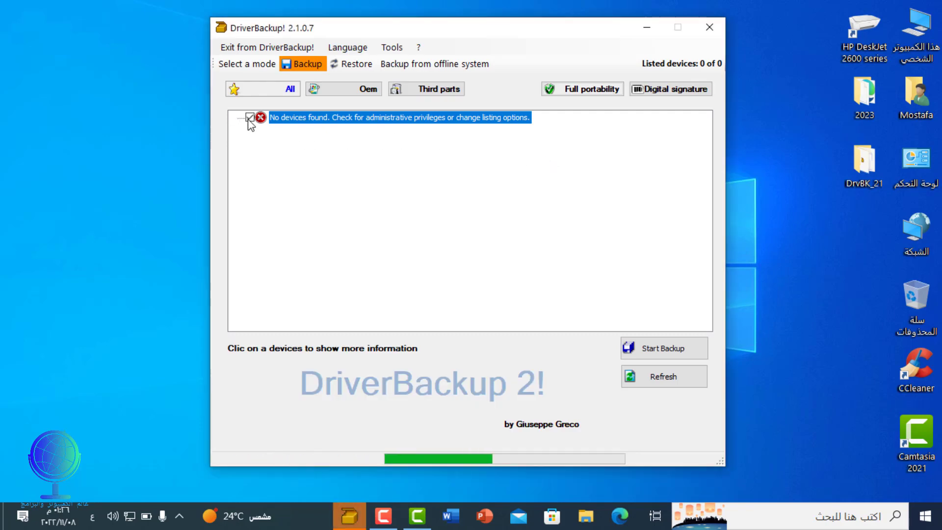
click(287, 90)
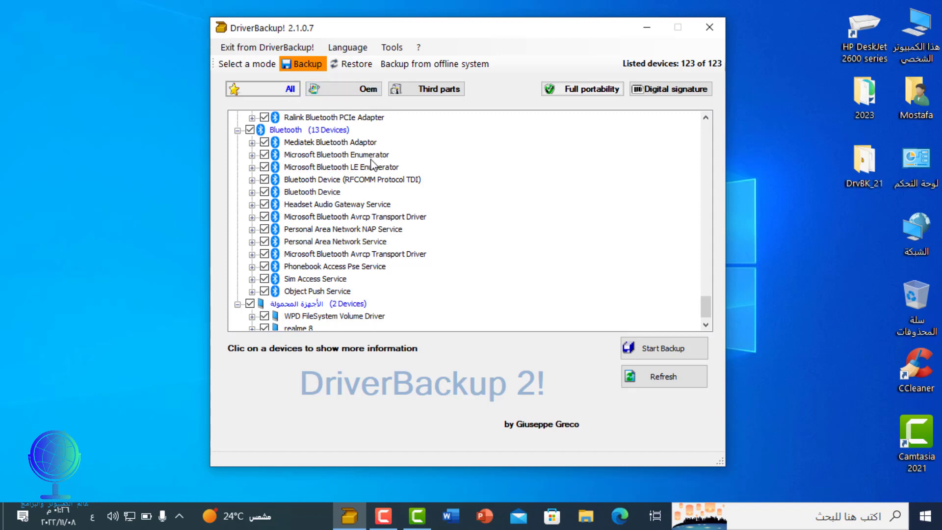
- Examine the listed devices, the backup mode options and the available interface languages
scroll(369, 176, down, 1)
scroll(369, 179, up, 7)
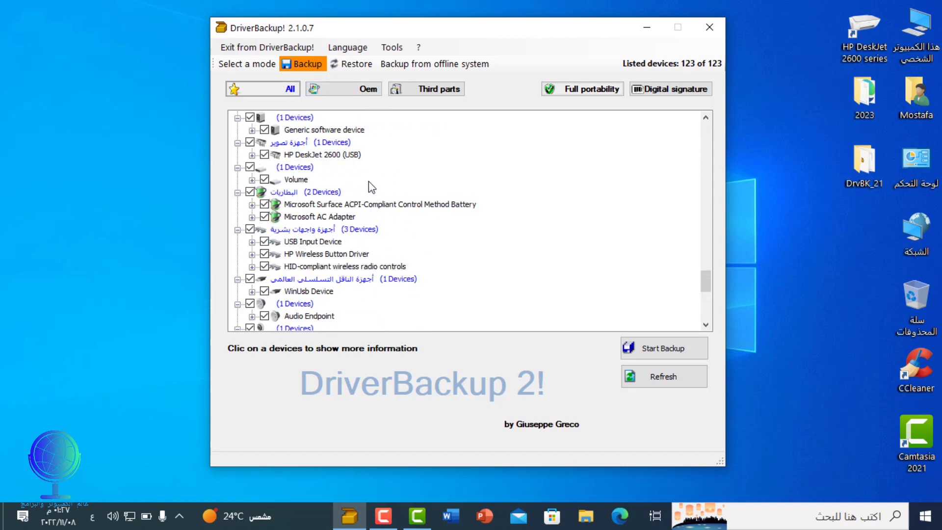
click(178, 52)
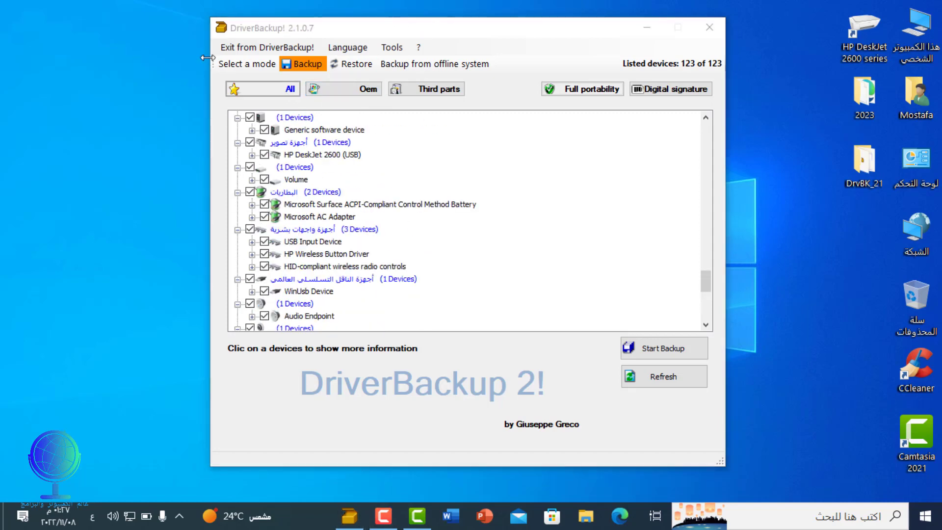
click(278, 95)
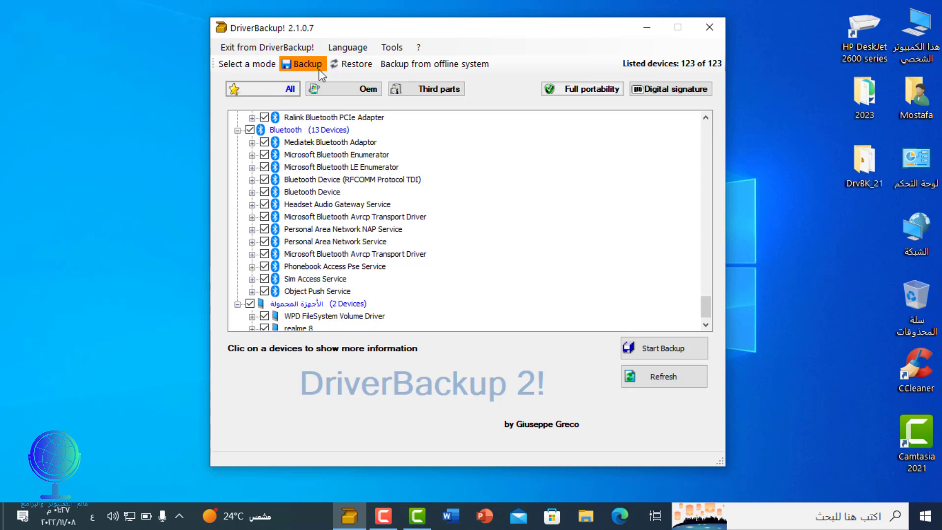
click(343, 47)
click(363, 48)
click(391, 47)
mouse_move(347, 47)
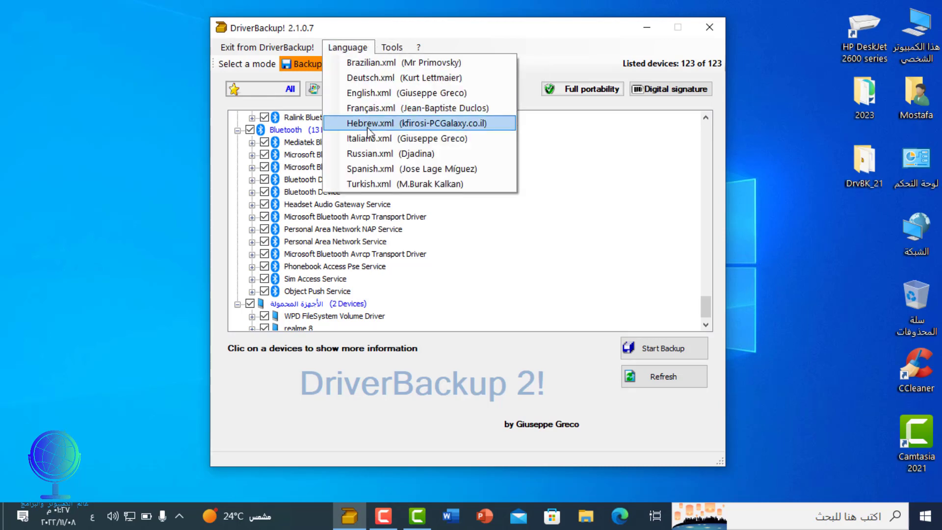
click(388, 9)
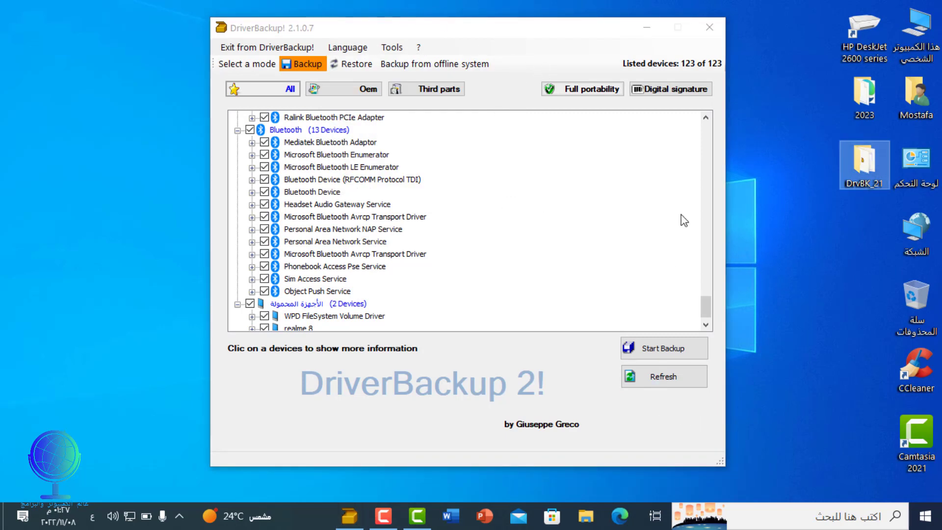
- Start a backup of all the listed devices and review the selected drivers in the backup dialog
scroll(696, 246, down, 1)
scroll(698, 261, up, 7)
scroll(699, 262, up, 12)
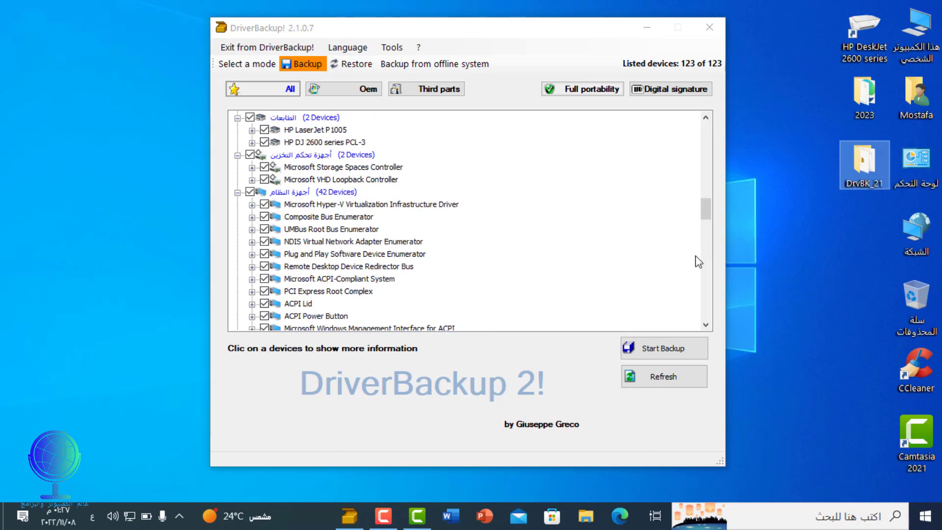
scroll(699, 261, up, 2)
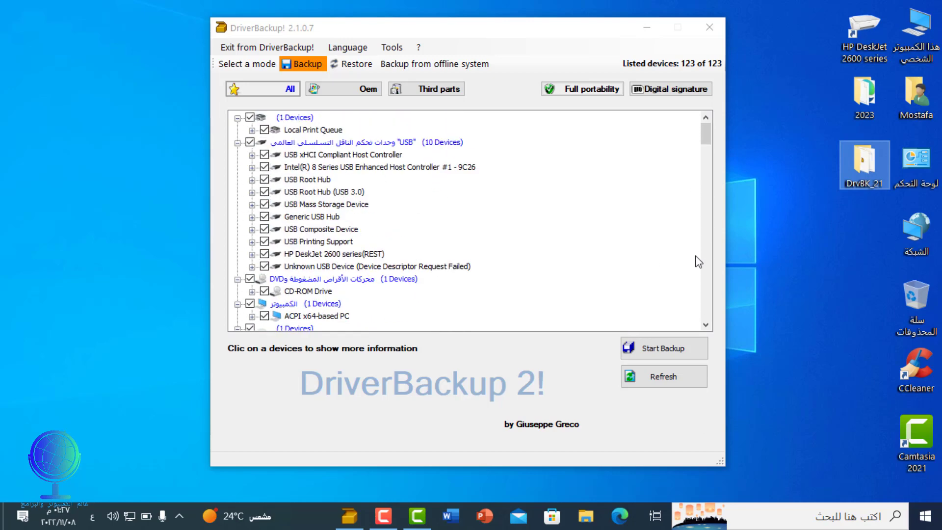
scroll(694, 289, down, 15)
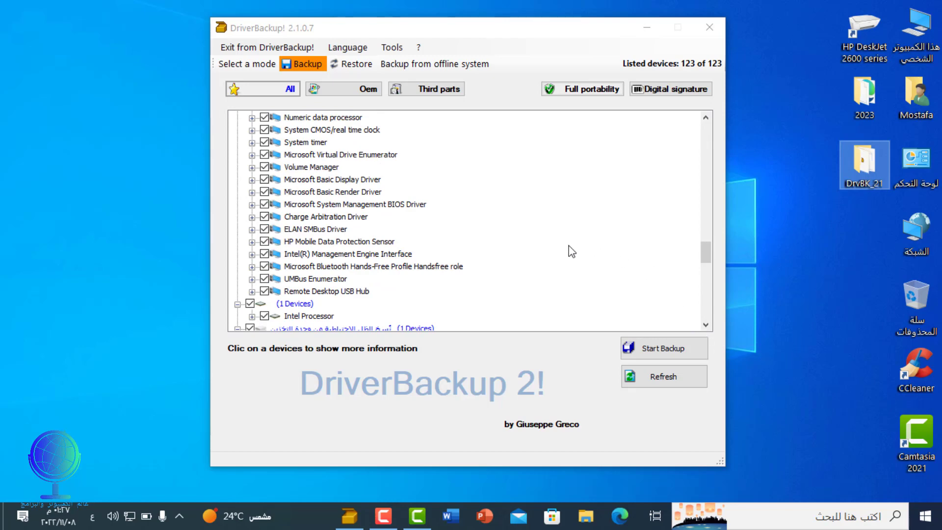
click(655, 355)
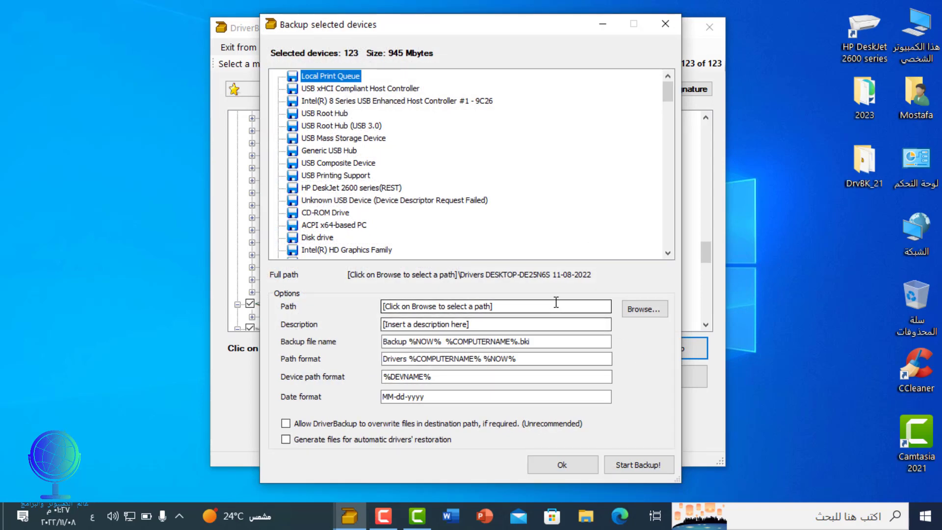
scroll(420, 123, down, 15)
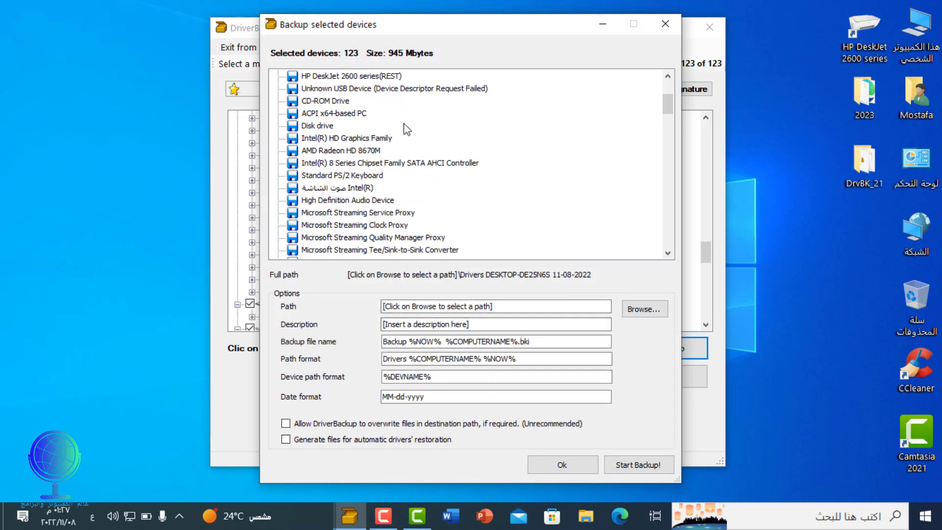
scroll(420, 132, down, 12)
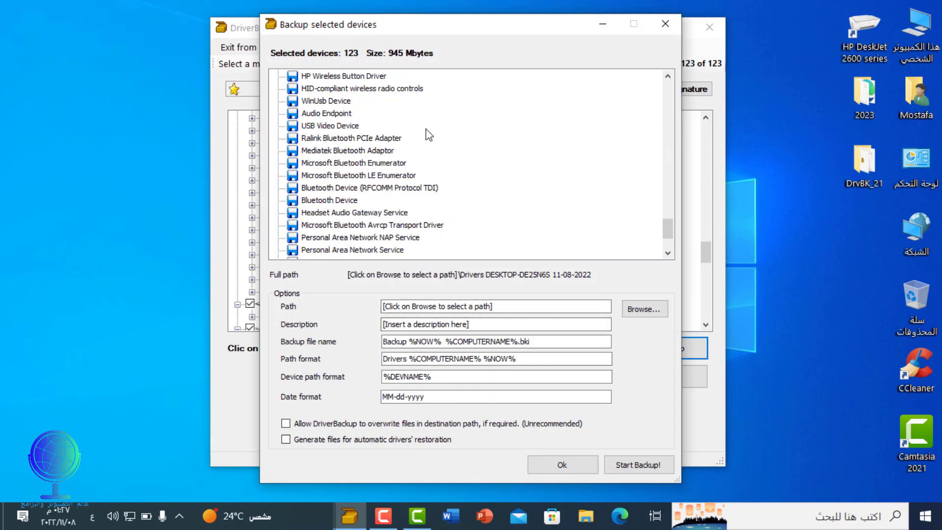
- Browse for a backup path, create a new folder on the desktop and name it تعريفات
click(638, 310)
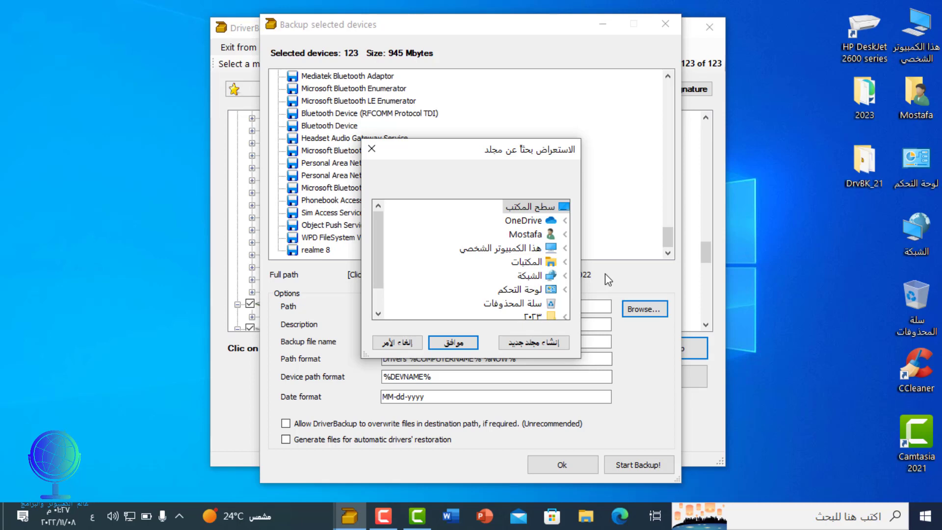
scroll(527, 282, down, 1)
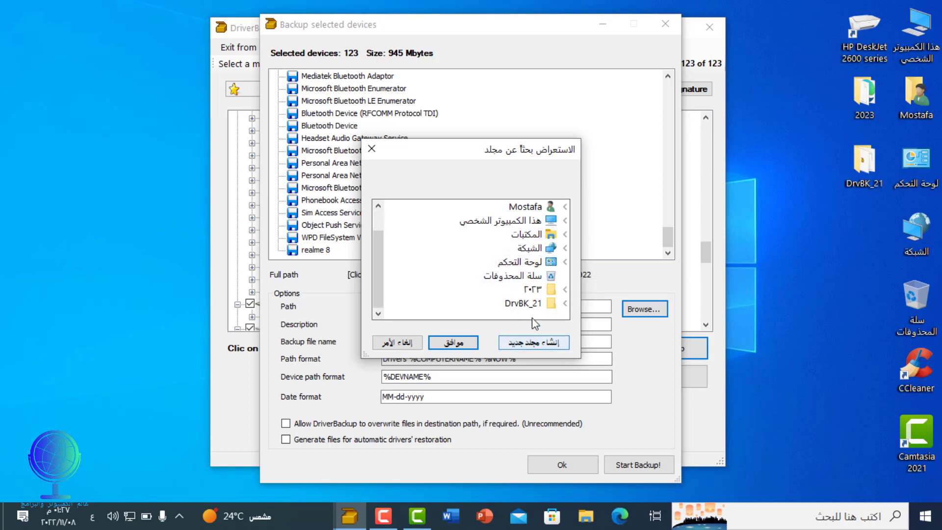
scroll(532, 317, up, 1)
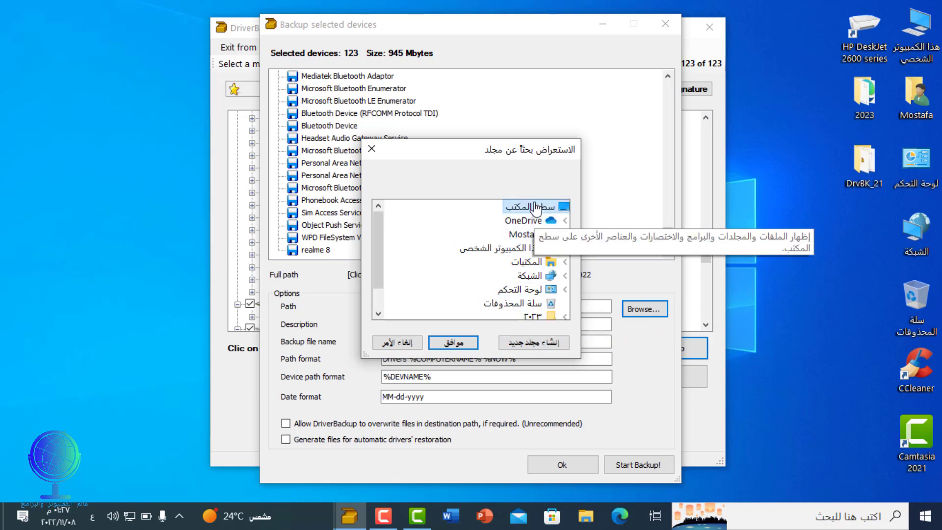
click(547, 344)
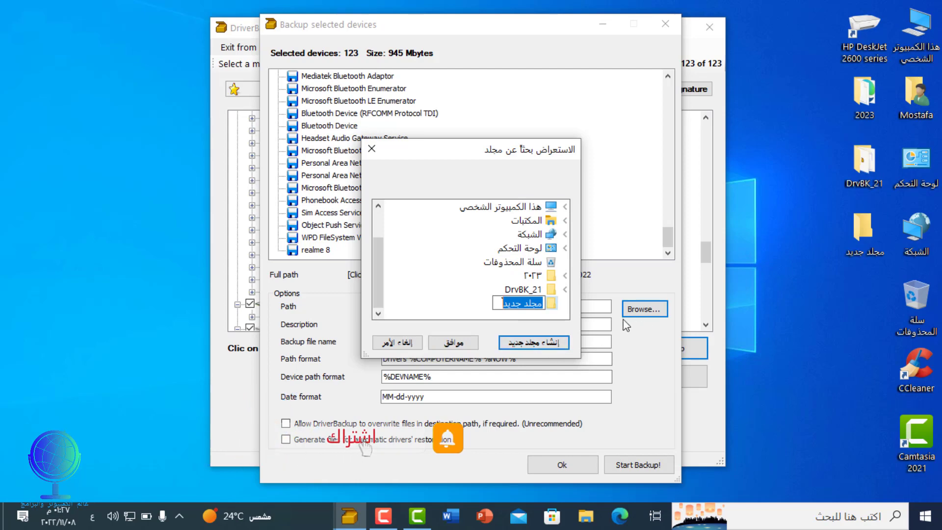
click(868, 233)
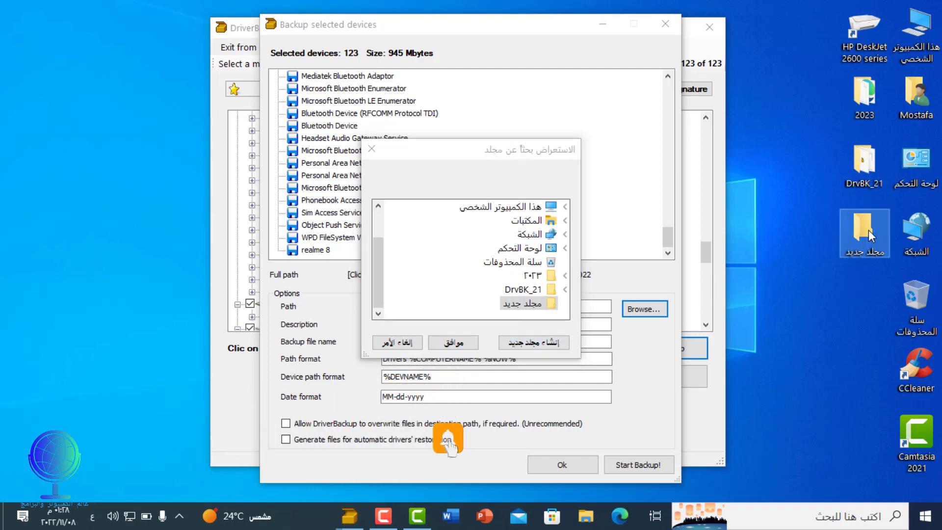
right_click(868, 229)
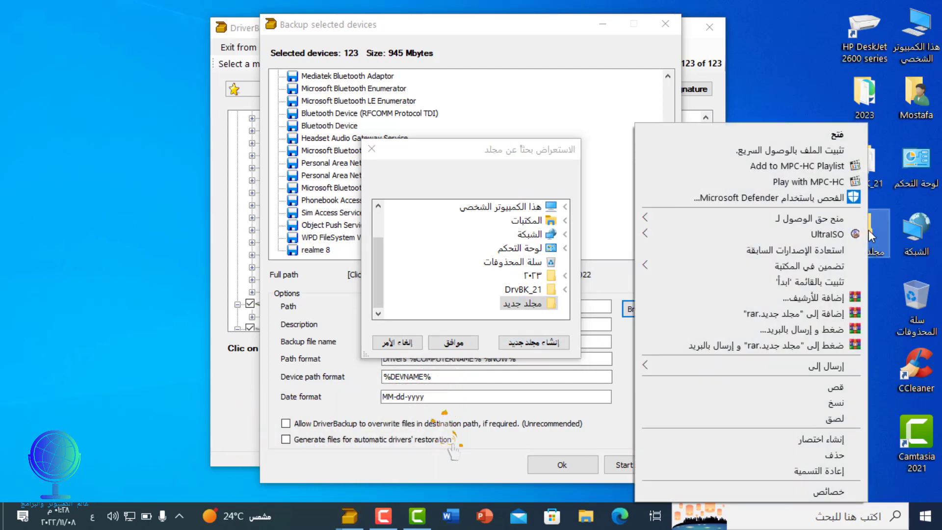
click(823, 471)
text(تع)
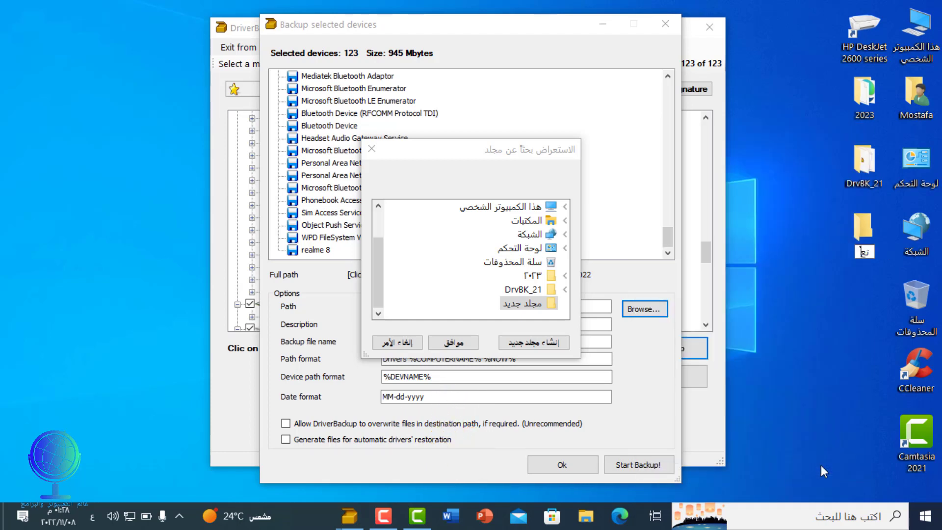
text(ريفات)
key(Return)
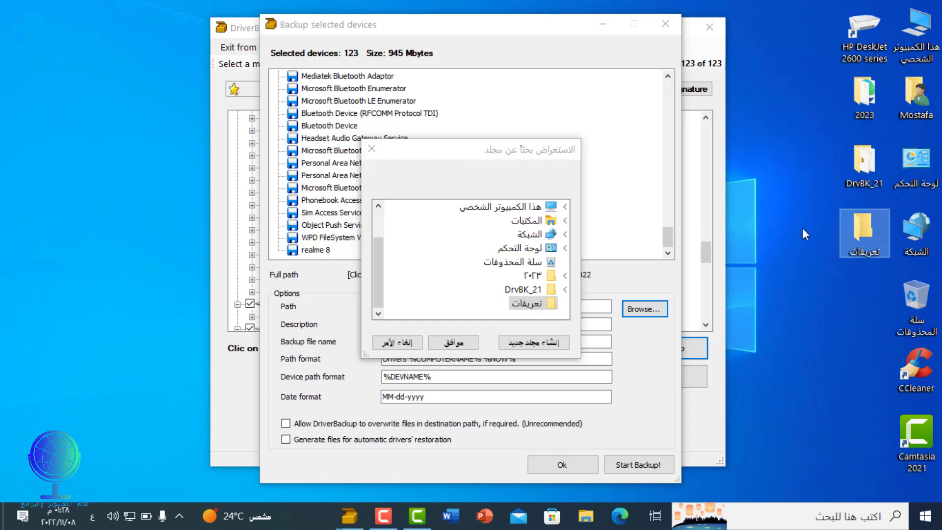
- Back up the selected devices to the تعريفات folder with files generated for automatic drivers' restoration
click(538, 308)
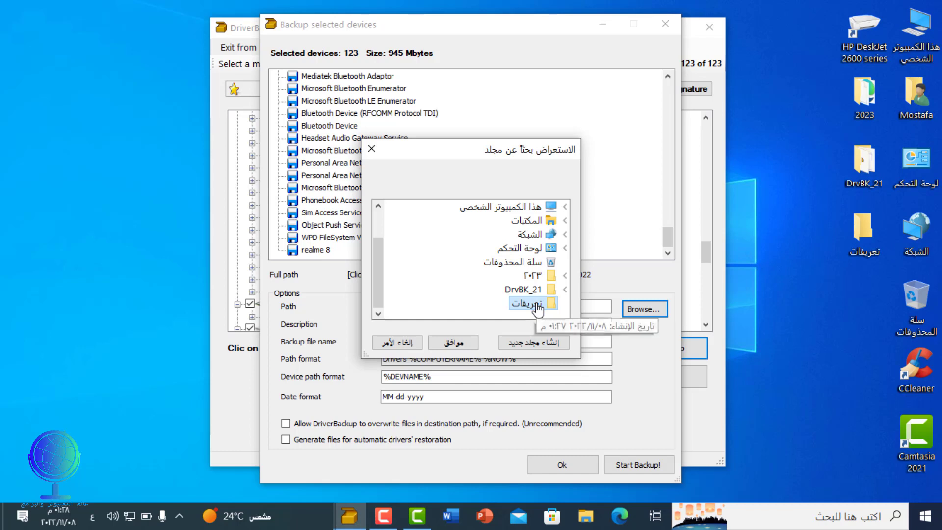
click(454, 343)
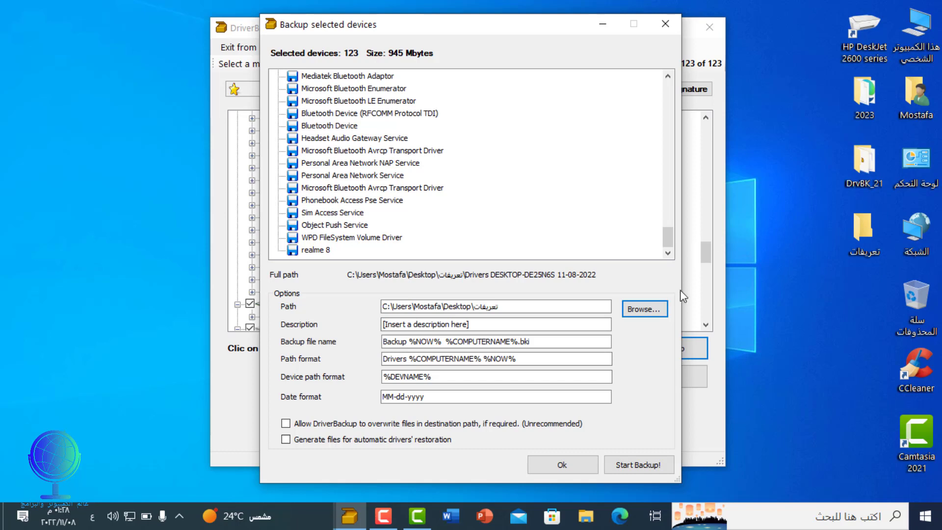
click(286, 440)
click(636, 465)
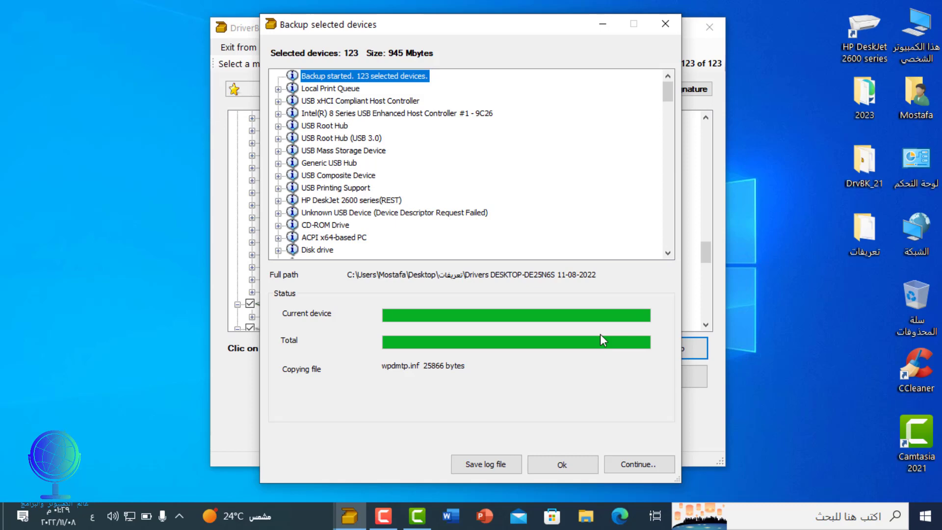
- Check the backup in the desktop's تعريفات folder, and close the backup dialog and the program, dismissing the donation notice
click(854, 227)
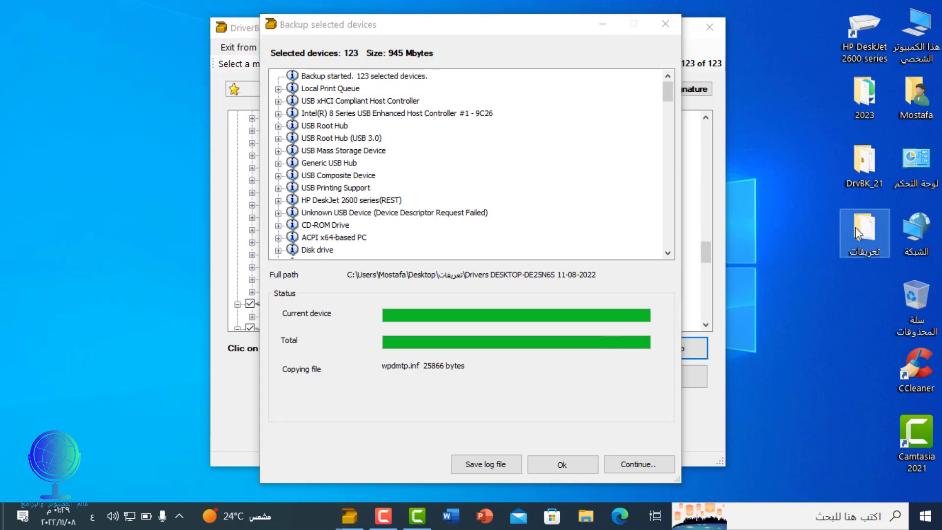
double_click(854, 228)
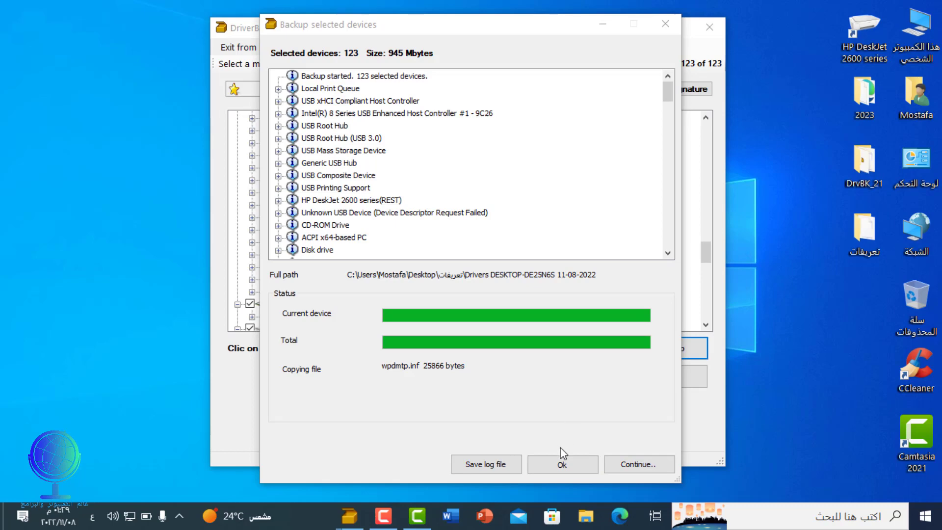
click(564, 463)
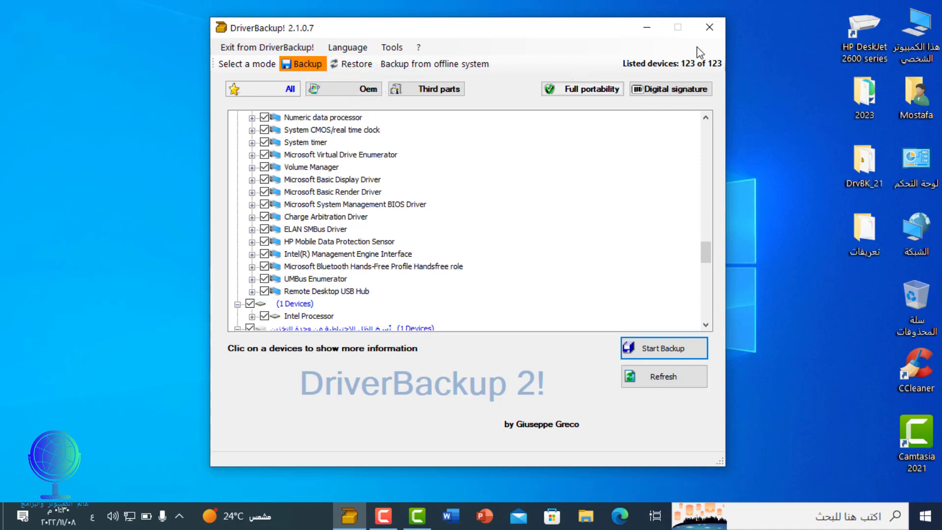
click(706, 33)
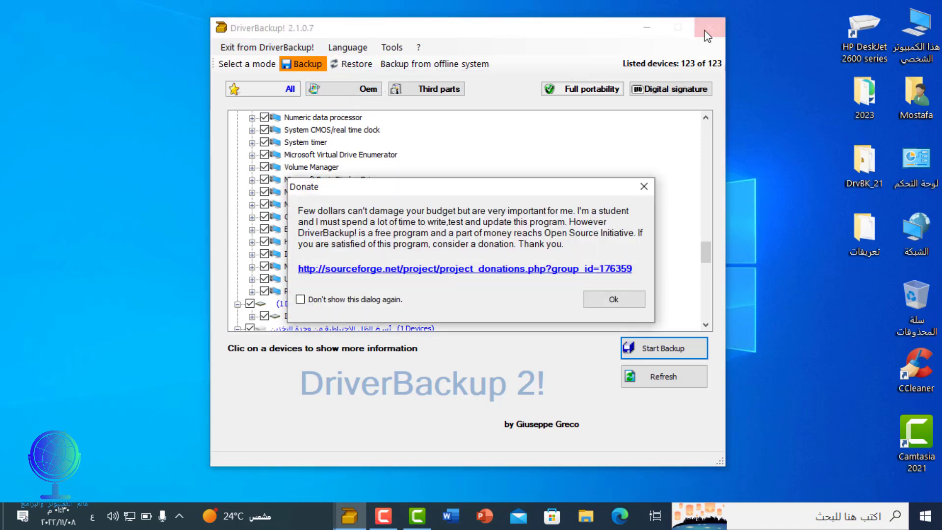
click(610, 300)
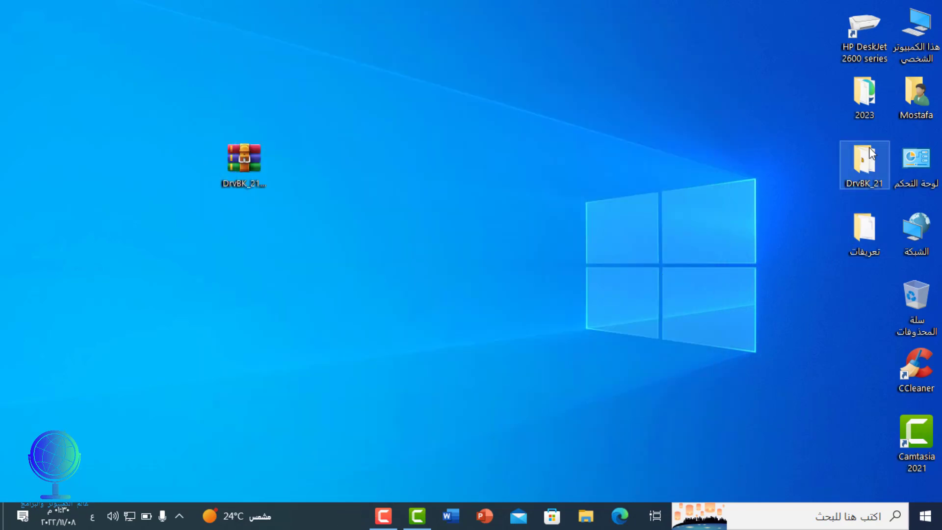
- Relaunch DrvBK from the desktop's DrvBK_21 folder and close the folder window
double_click(870, 153)
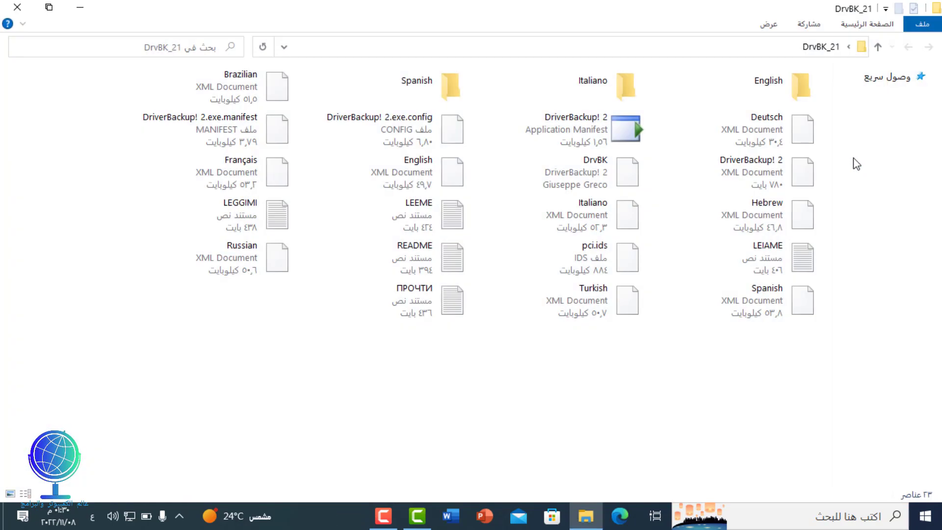
click(604, 174)
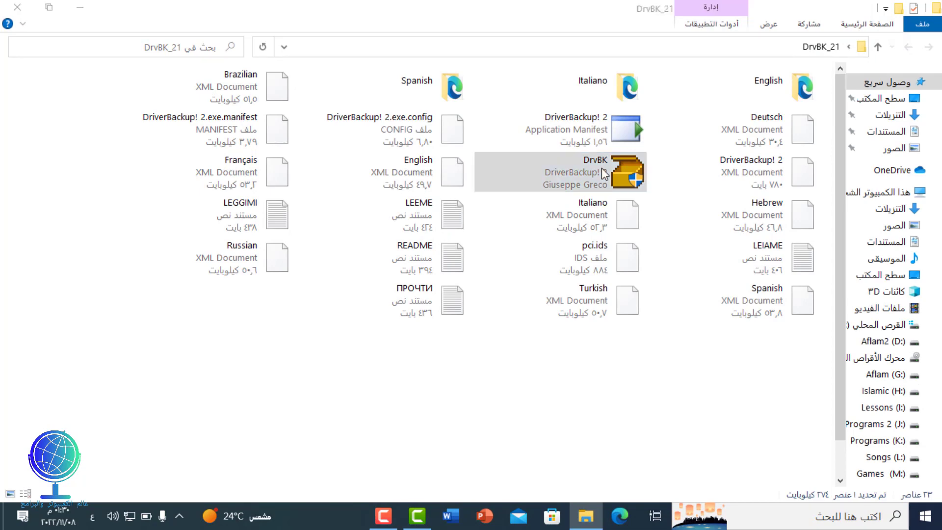
click(17, 7)
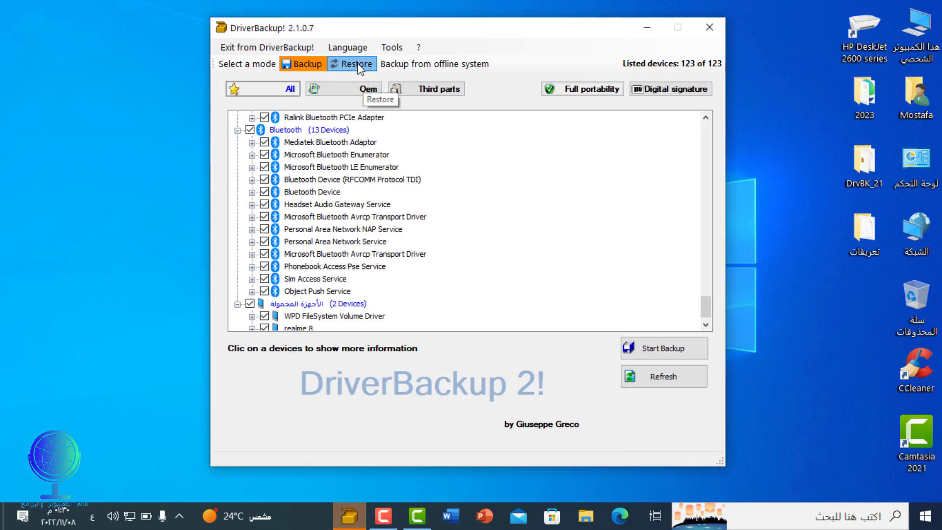
- Switch to restore mode and open the 11-08-2022 .bki backup file from the desktop's تعريفات folder
click(357, 64)
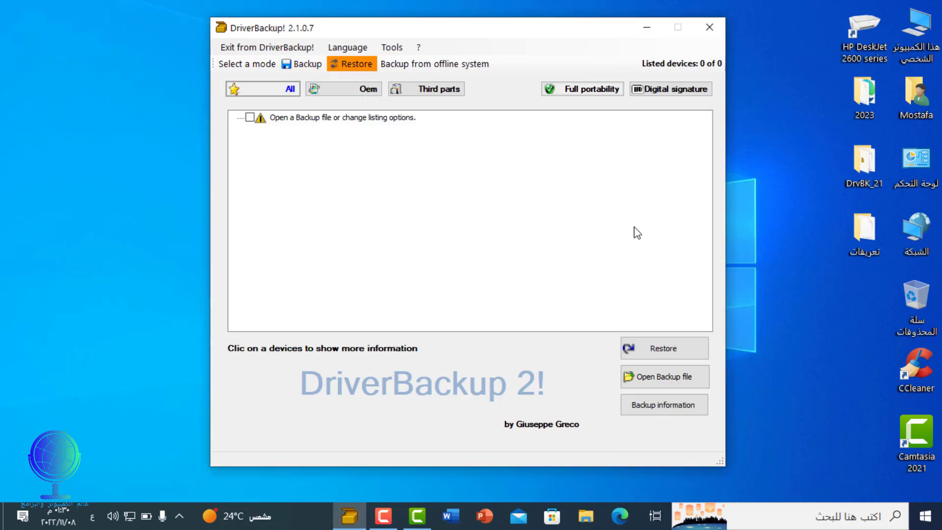
click(677, 379)
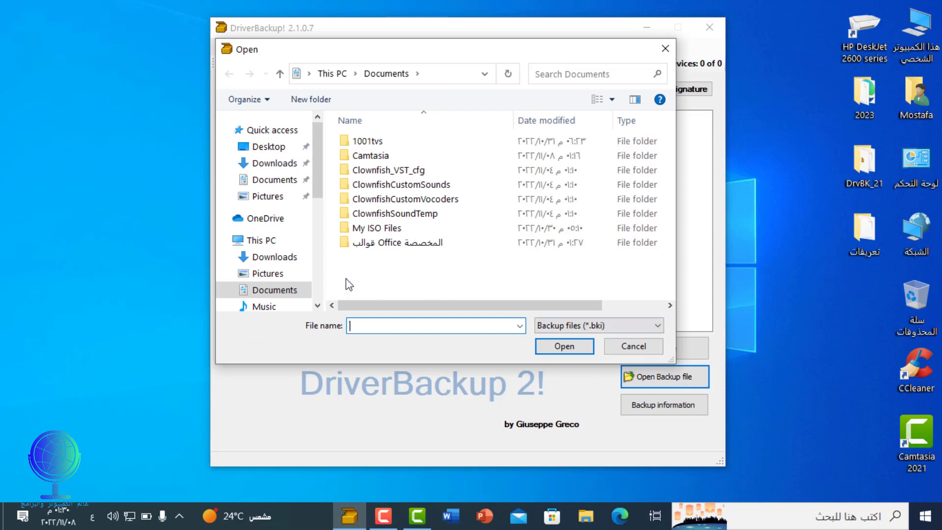
click(283, 148)
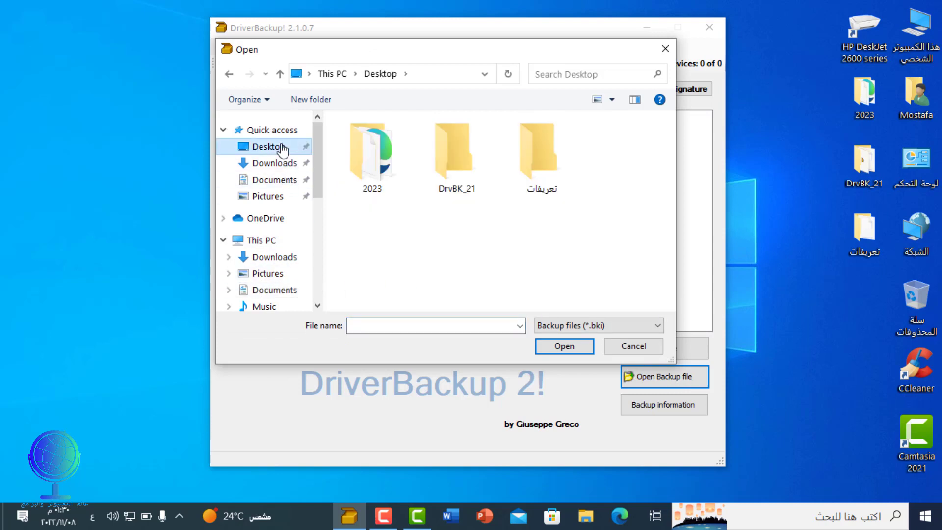
double_click(560, 152)
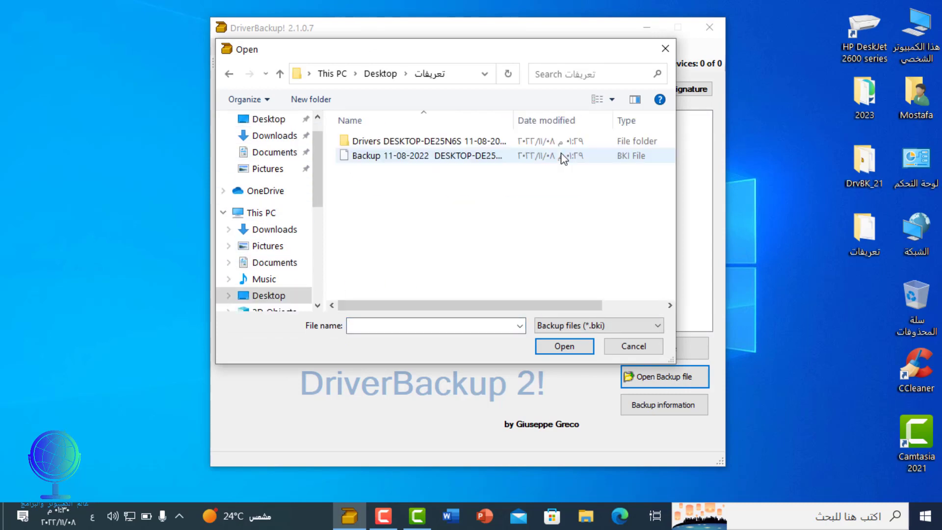
click(392, 162)
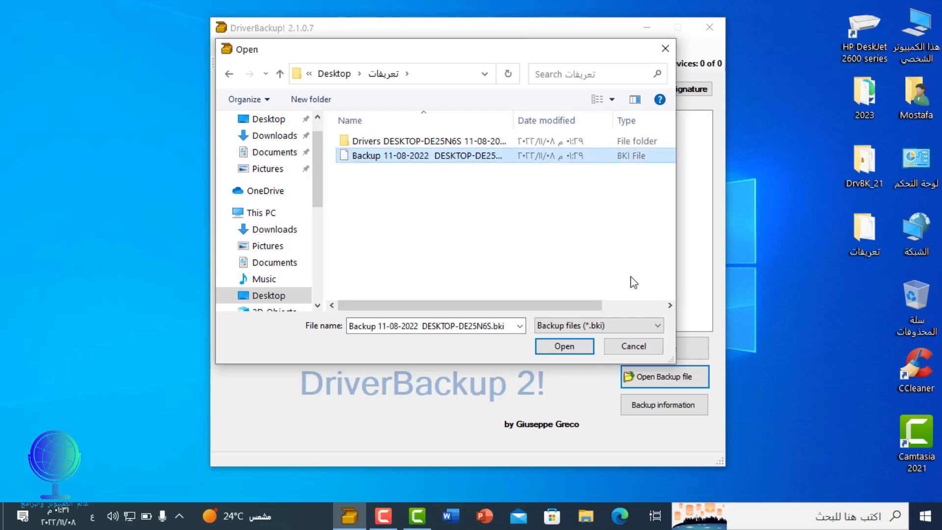
click(580, 347)
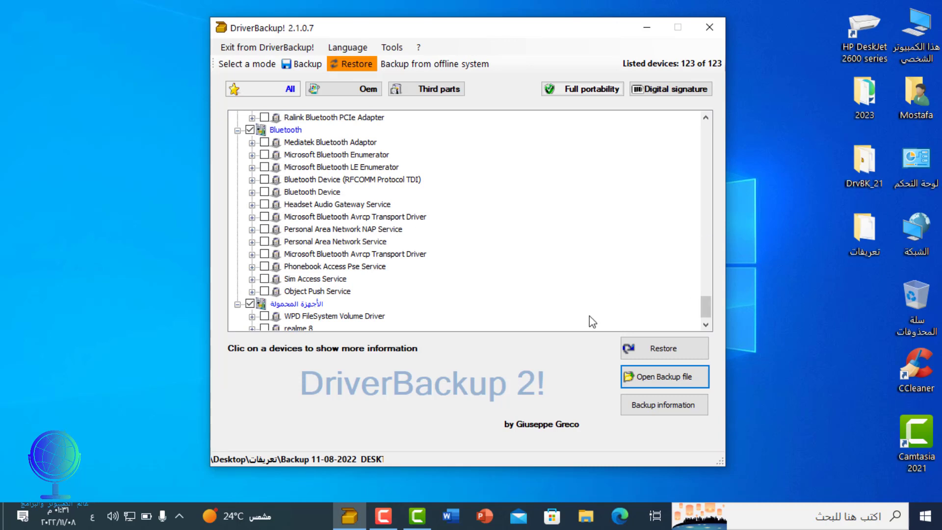
- Apply the All filter and look through the backup's device list back to its beginning
click(289, 91)
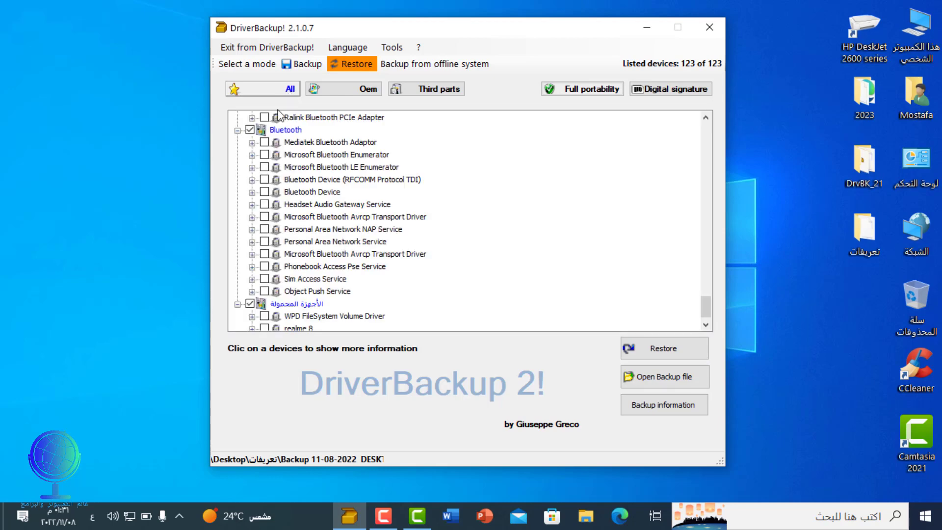
scroll(289, 186, down, 1)
scroll(288, 186, up, 20)
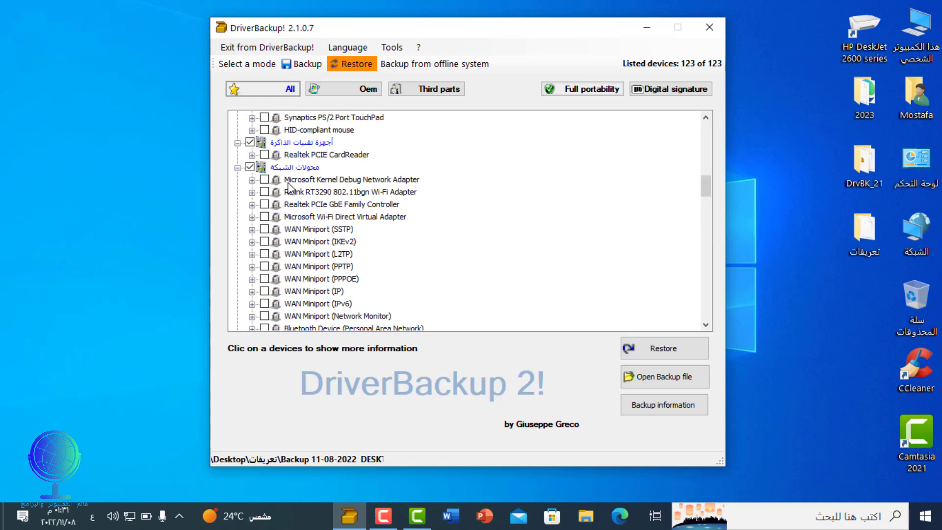
scroll(288, 186, up, 7)
click(283, 92)
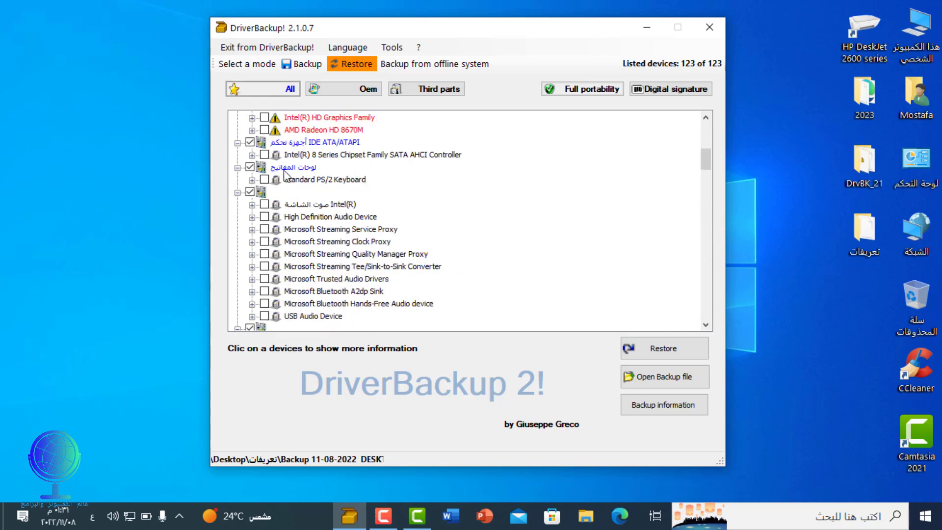
scroll(286, 174, up, 4)
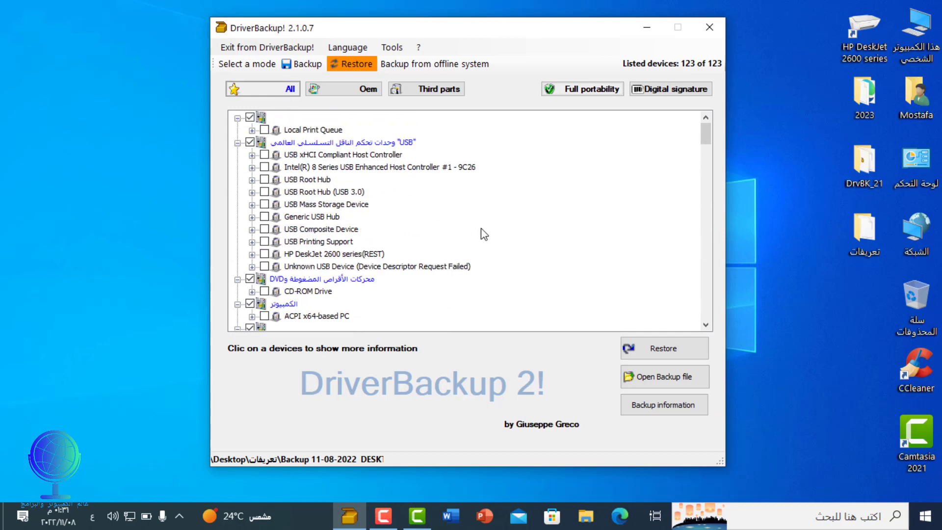
- Select Local Print Queue and every device in the USB controllers category, from USB xHCI Compliant Host Controller to Unknown USB Device, for restoration
click(264, 155)
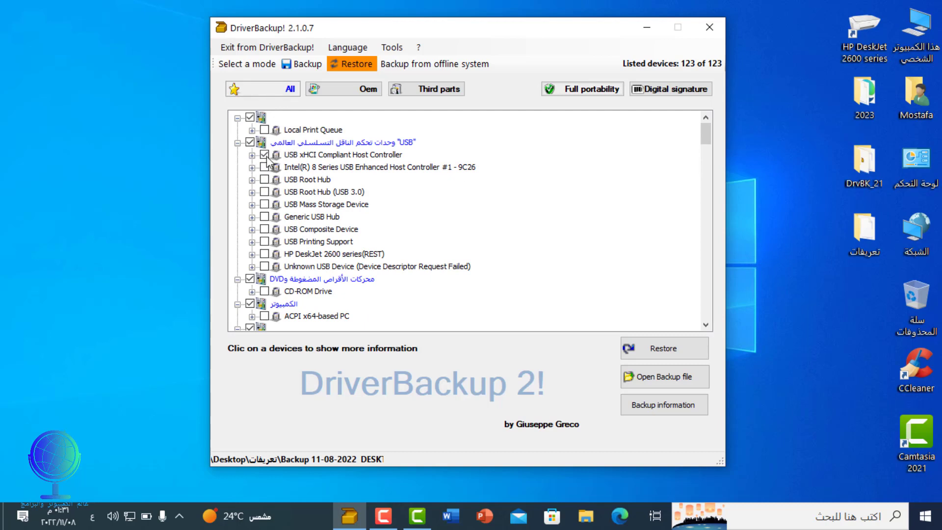
click(265, 129)
click(264, 167)
click(265, 179)
click(264, 192)
click(264, 204)
click(264, 216)
click(265, 229)
click(264, 241)
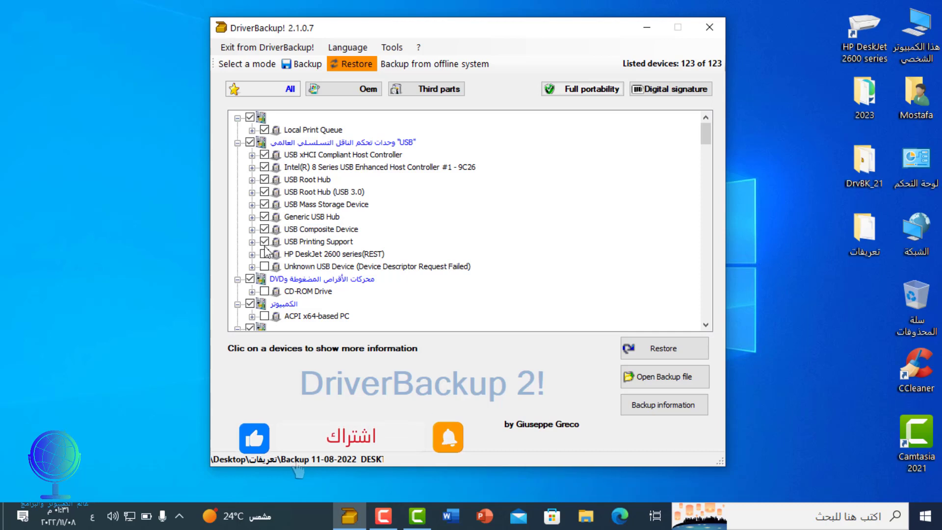
click(265, 253)
click(265, 267)
- Select CD-ROM Drive, ACPI x64-based PC, Disk drive, Intel(R) HD Graphics Family and AMD Radeon HD 8670M for restoration
scroll(265, 267, down, 3)
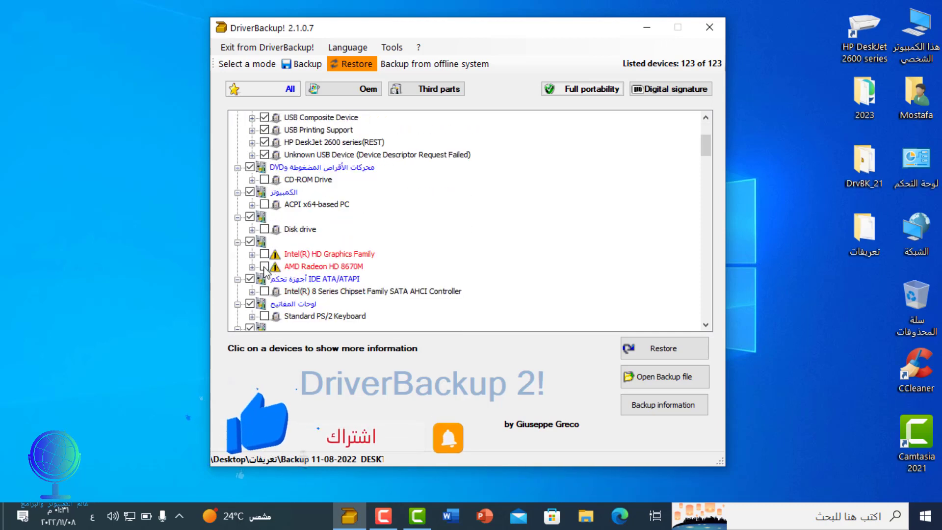
click(264, 179)
click(265, 204)
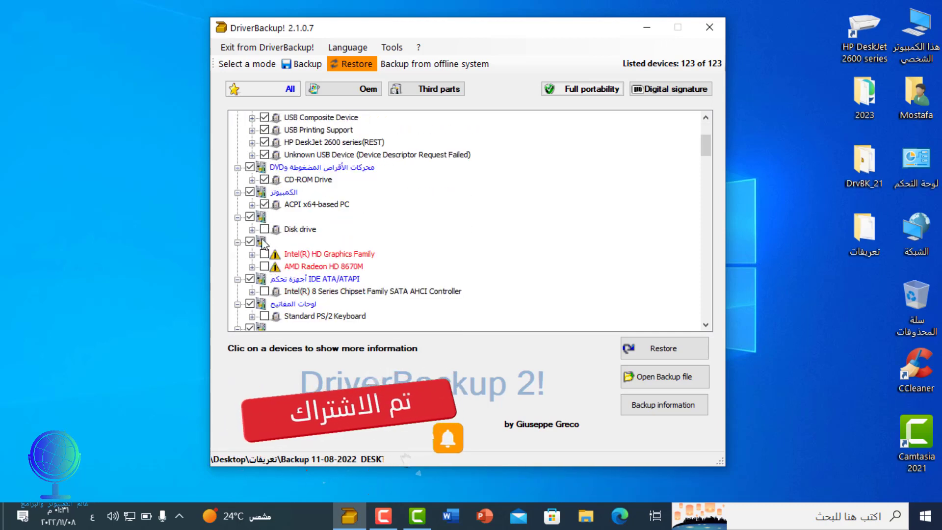
click(264, 229)
click(265, 253)
click(265, 265)
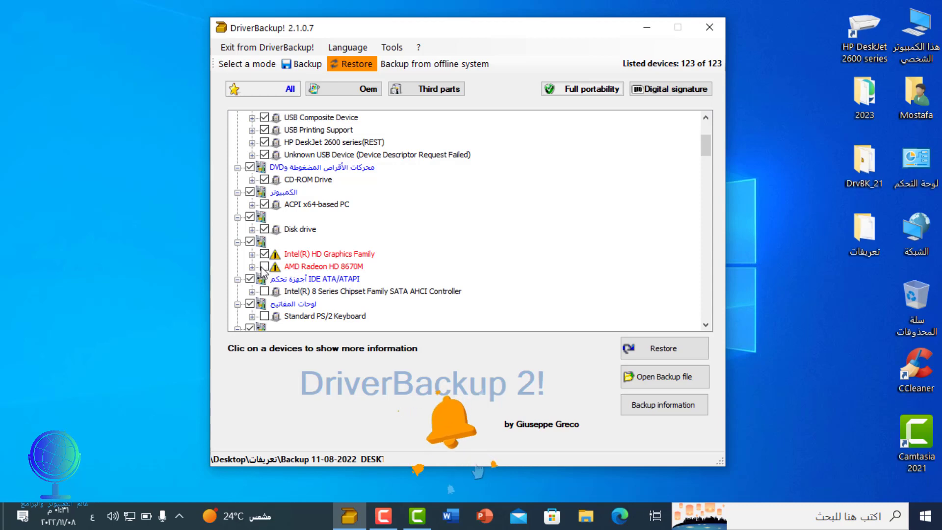
- Select Standard PS/2 Keyboard and the Intel(R) display audio driver, and expand High Definition Audio Device to list its files
scroll(263, 267, down, 4)
scroll(262, 268, down, 1)
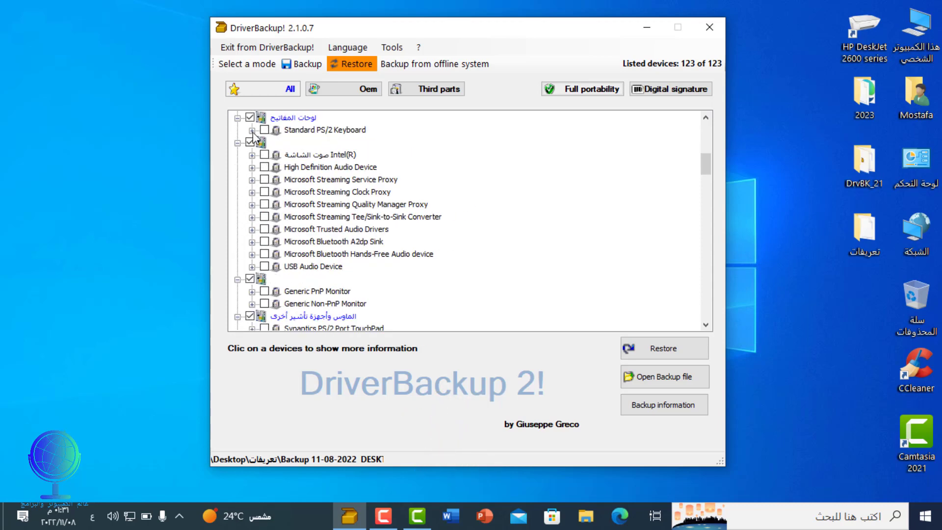
click(264, 130)
click(264, 155)
click(271, 166)
double_click(264, 167)
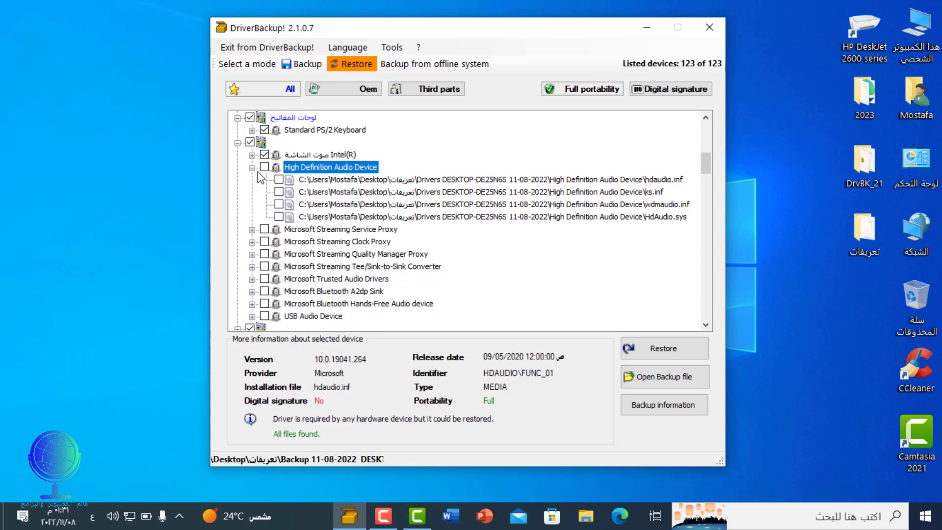
- Select the remaining audio drivers for restoration, from Microsoft Streaming Service Proxy to USB Audio Device
click(264, 229)
click(264, 242)
click(264, 254)
click(264, 266)
click(264, 278)
click(264, 291)
- Look through the remaining device categories in the restore list, past system devices and batteries
scroll(272, 316, down, 9)
scroll(267, 169, up, 7)
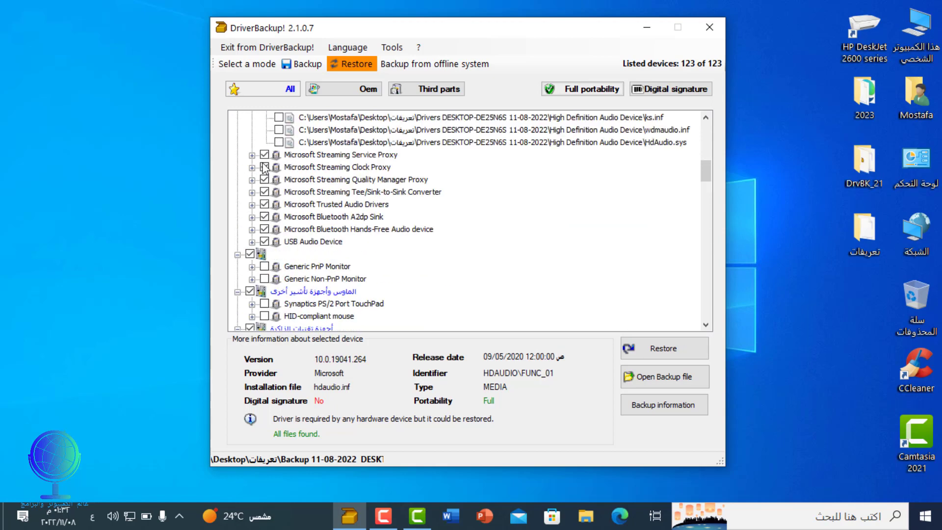
scroll(358, 184, down, 5)
scroll(358, 184, down, 8)
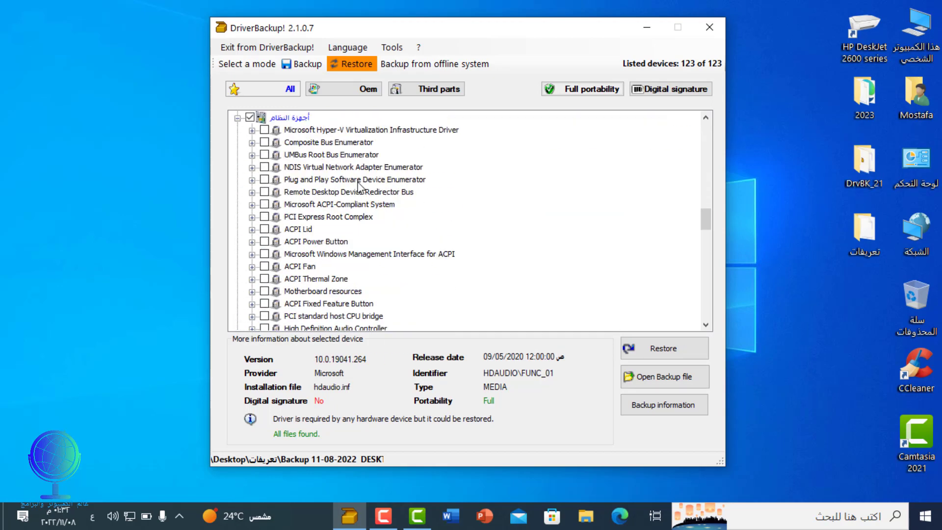
scroll(358, 185, down, 6)
scroll(361, 187, down, 10)
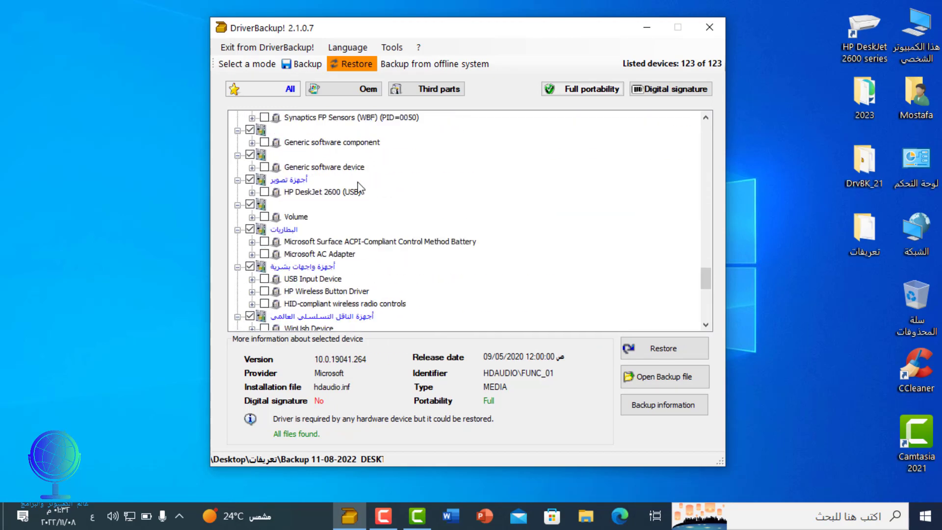